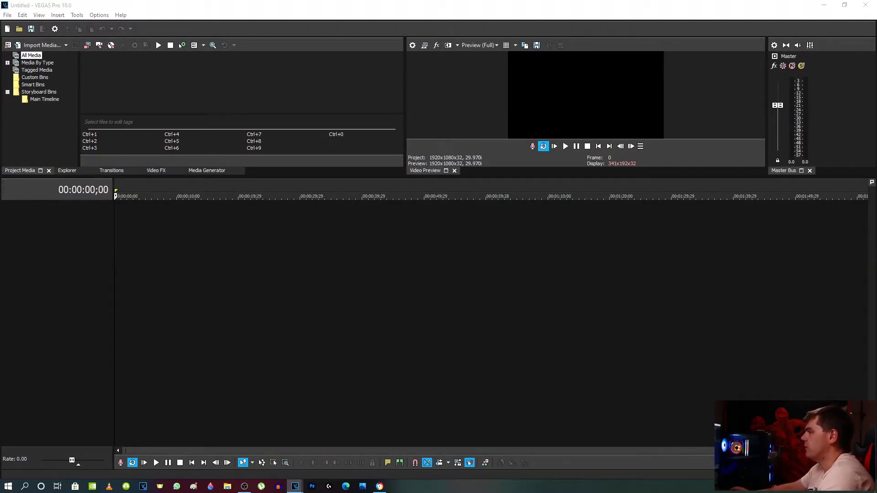
Step: Add five empty video tracks to the timeline
{"action": "right_click", "coordinate": [71, 226]}
{"action": "left_click", "coordinate": [92, 248]}
{"action": "right_click", "coordinate": [91, 251]}
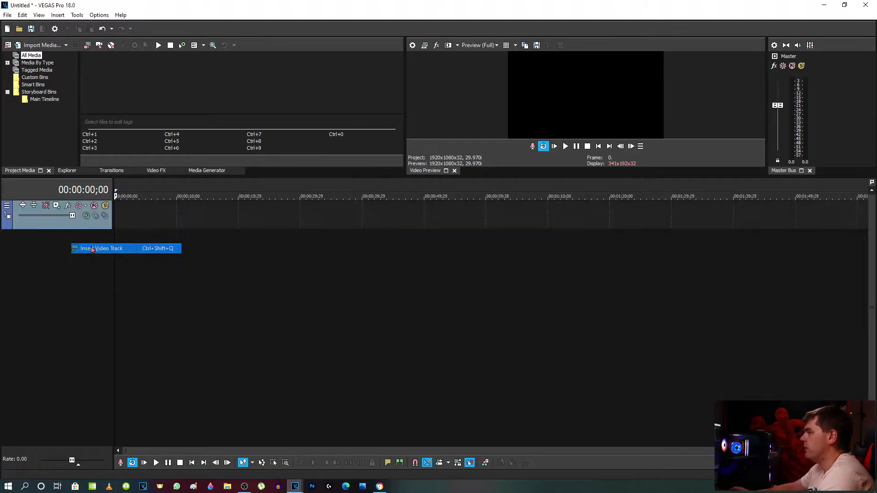
{"action": "left_click", "coordinate": [103, 276]}
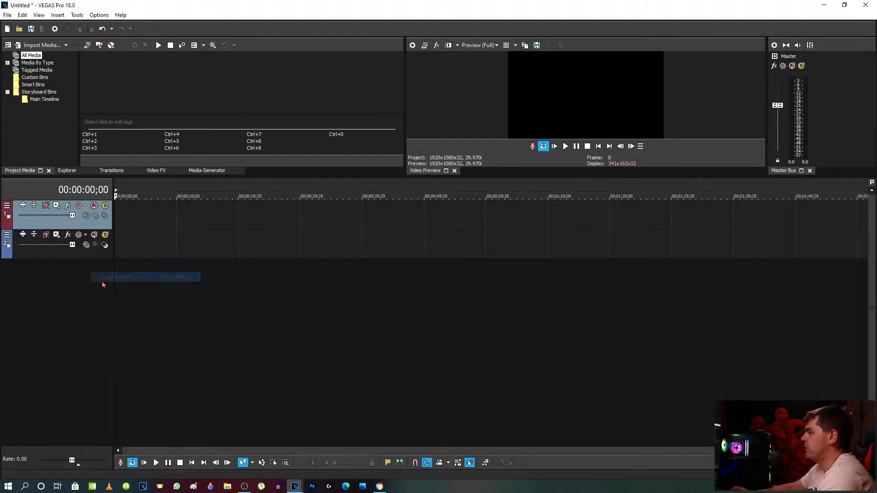
{"action": "right_click", "coordinate": [103, 284]}
{"action": "left_click", "coordinate": [121, 307]}
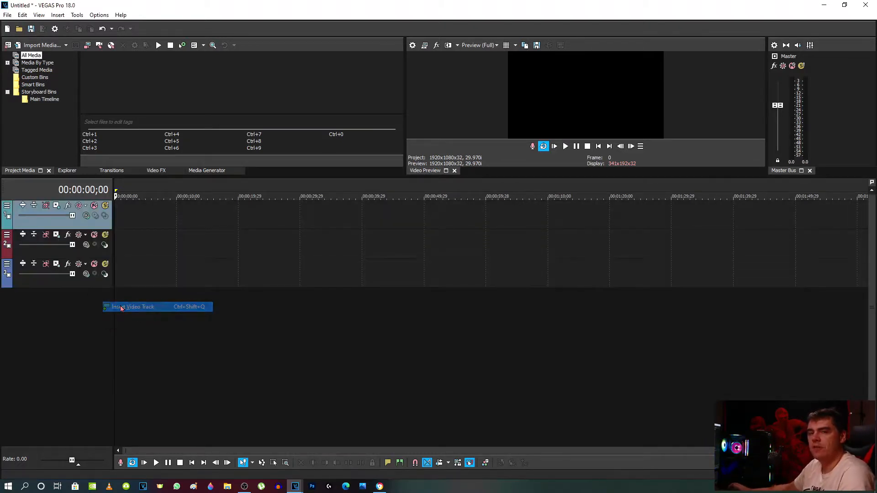
{"action": "right_click", "coordinate": [85, 301]}
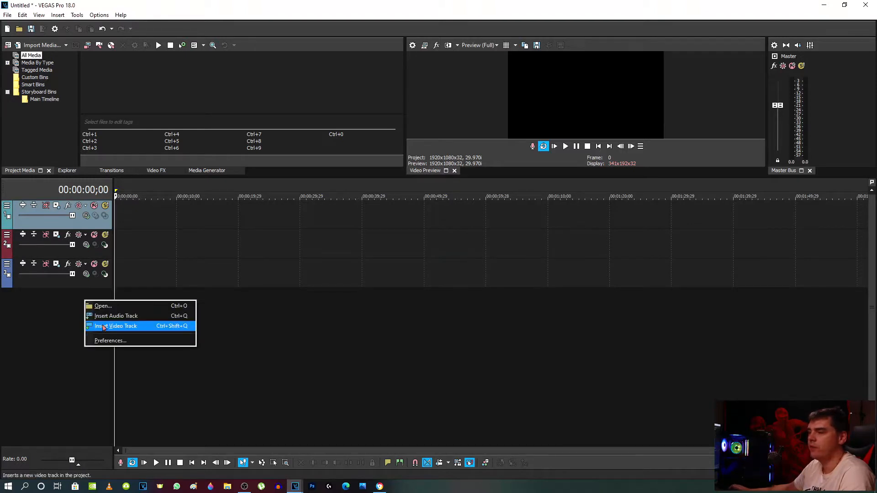
{"action": "left_click", "coordinate": [104, 327]}
{"action": "right_click", "coordinate": [104, 325]}
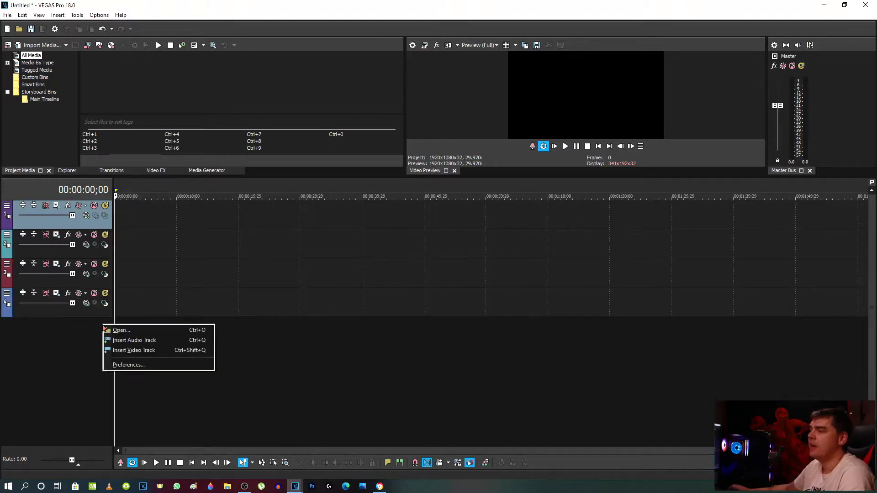
{"action": "left_click", "coordinate": [122, 350]}
Step: Add three empty audio tracks below the video tracks
{"action": "right_click", "coordinate": [101, 355]}
{"action": "left_click", "coordinate": [110, 372]}
{"action": "right_click", "coordinate": [100, 389]}
{"action": "left_click", "coordinate": [112, 401]}
{"action": "right_click", "coordinate": [96, 414]}
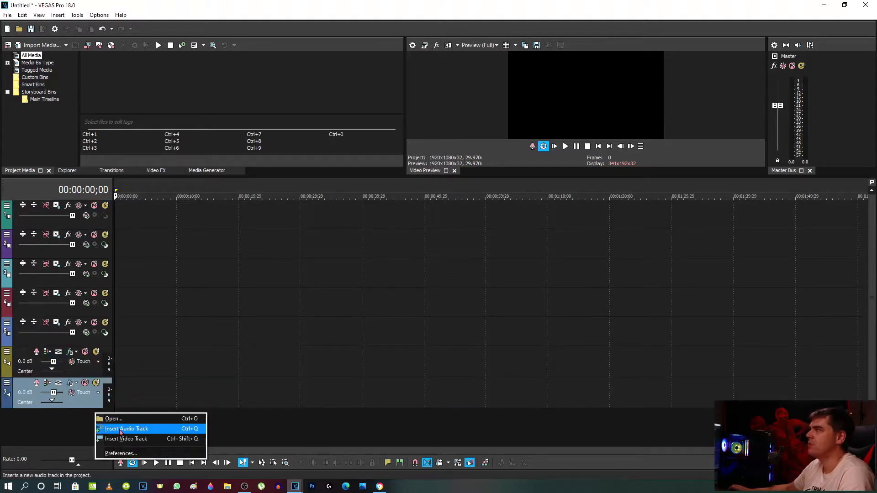
{"action": "left_click", "coordinate": [121, 429]}
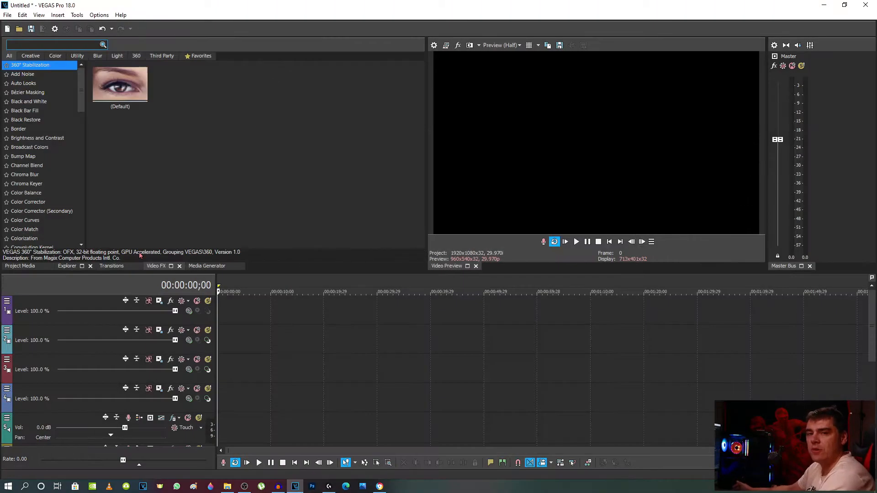
Step: Place the Jobs.arnt.fun clip on track 2 at about 30 seconds, keeping the project settings, and jobs.are.fun beneath it with the same start
{"action": "left_click_drag", "start_coordinate": [237, 347], "coordinate": [379, 350]}
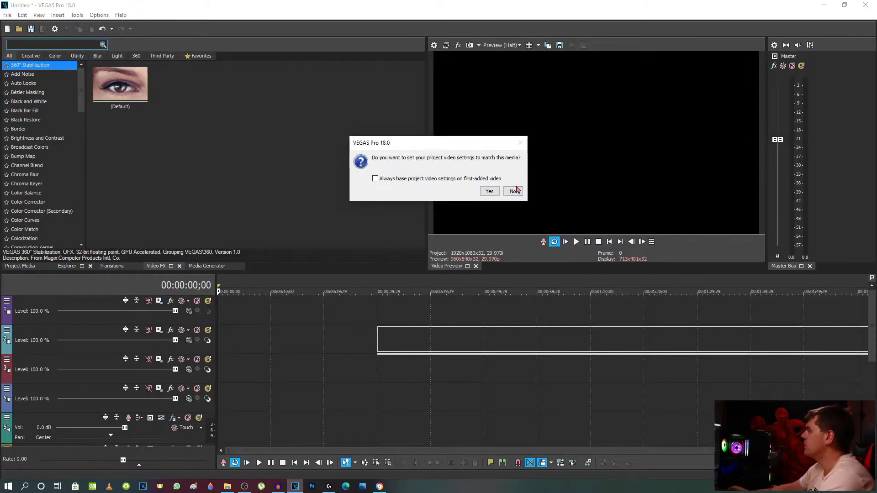
{"action": "left_click", "coordinate": [513, 191]}
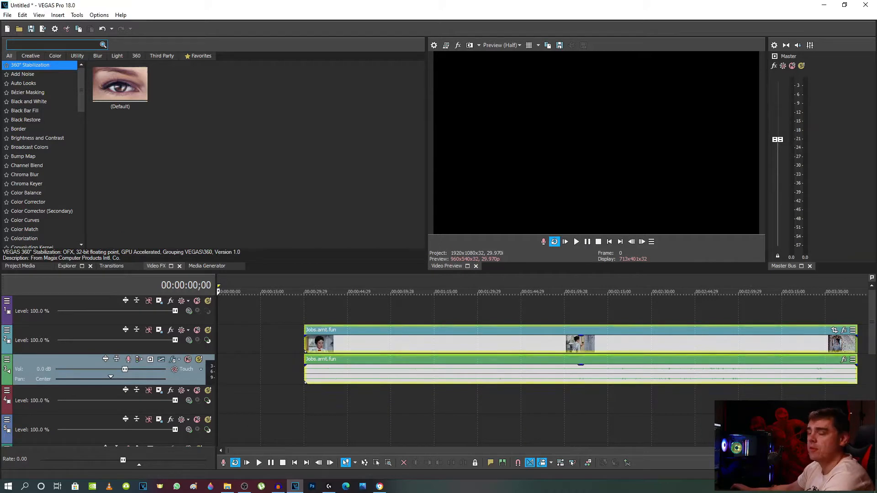
{"action": "left_click_drag", "start_coordinate": [219, 433], "coordinate": [309, 405]}
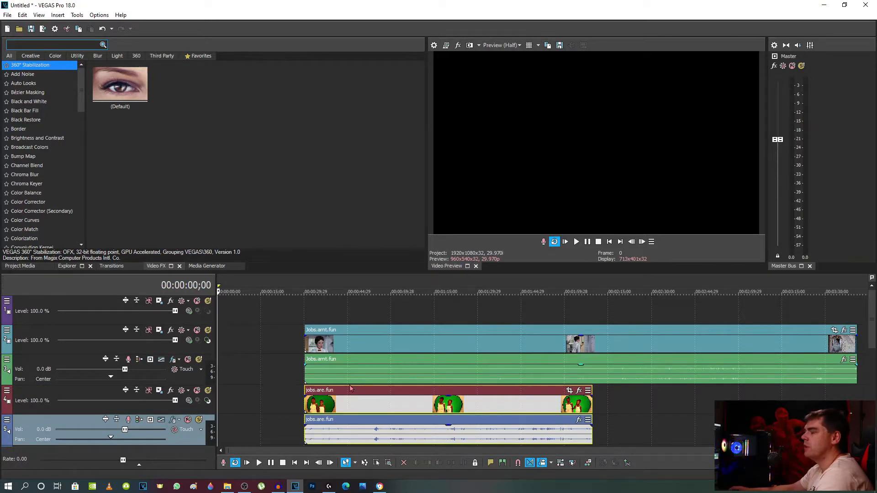
Step: Delete the audio track belonging to the green-screen clip jobs.are.fun, including its event
{"action": "left_click", "coordinate": [305, 406]}
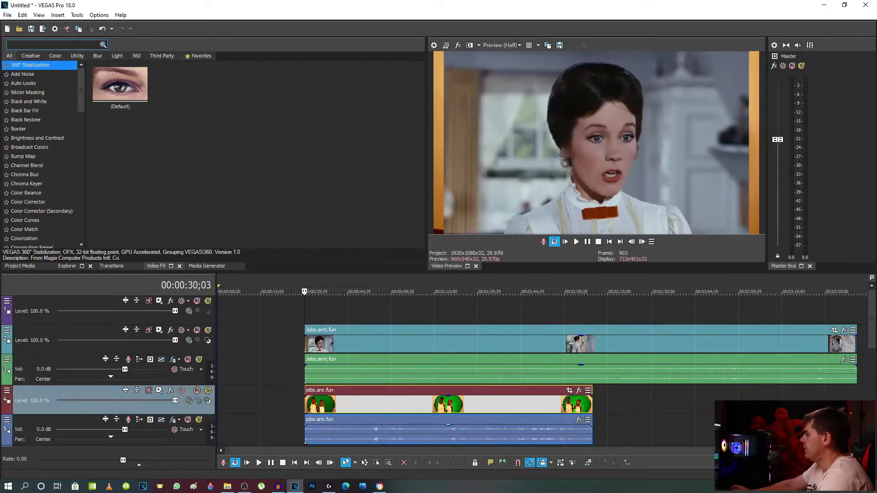
{"action": "left_click", "coordinate": [451, 428]}
{"action": "mouse_move", "coordinate": [450, 428]}
{"action": "left_mouse_down"}
{"action": "mouse_move", "coordinate": [448, 454]}
{"action": "mouse_move", "coordinate": [447, 419]}
{"action": "mouse_move", "coordinate": [441, 454]}
{"action": "mouse_move", "coordinate": [444, 420]}
{"action": "left_mouse_up"}
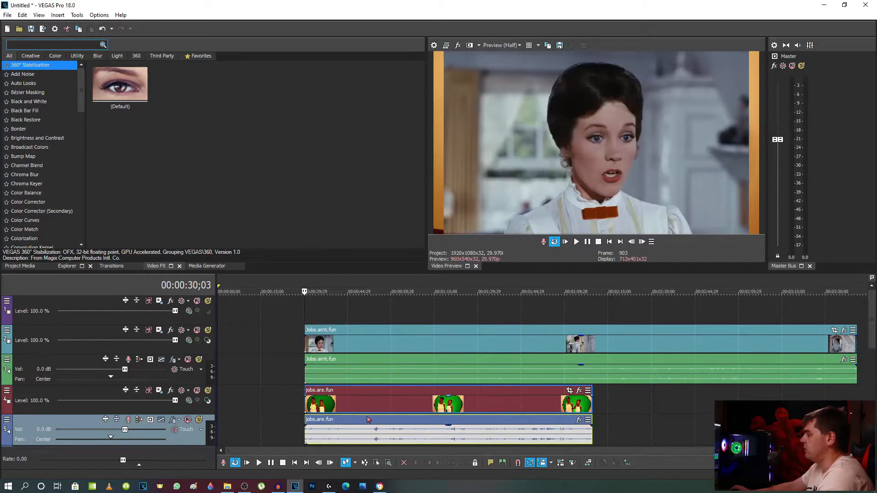
{"action": "right_click", "coordinate": [88, 418]}
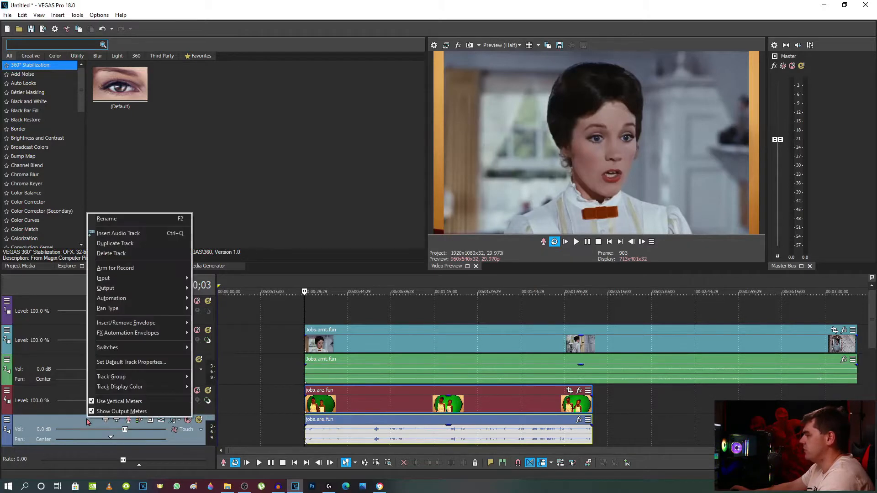
{"action": "left_click", "coordinate": [115, 254]}
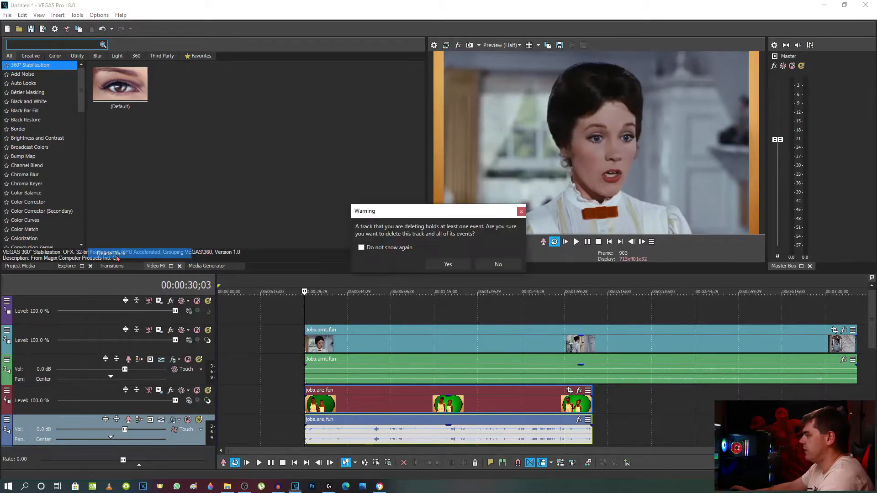
{"action": "left_click", "coordinate": [446, 265]}
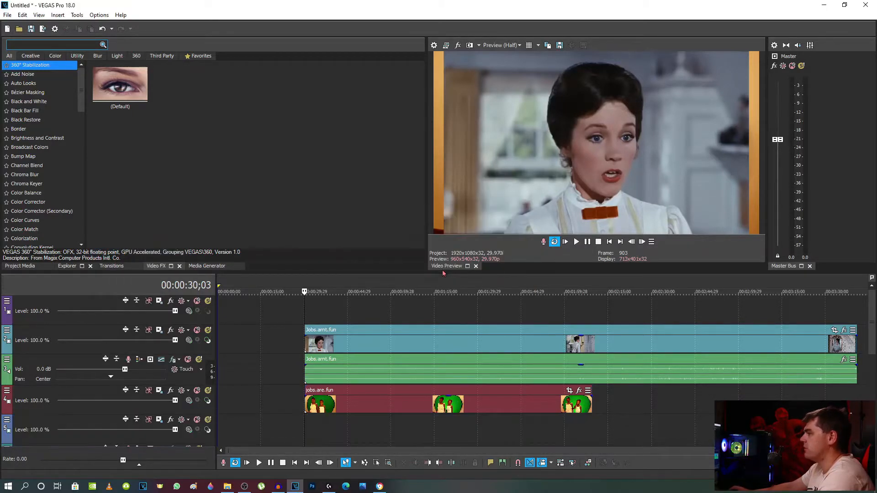
Step: Move the green-screen clip's track directly beneath the Jobs.arnt.fun video track, above that clip's audio
{"action": "left_click", "coordinate": [307, 398]}
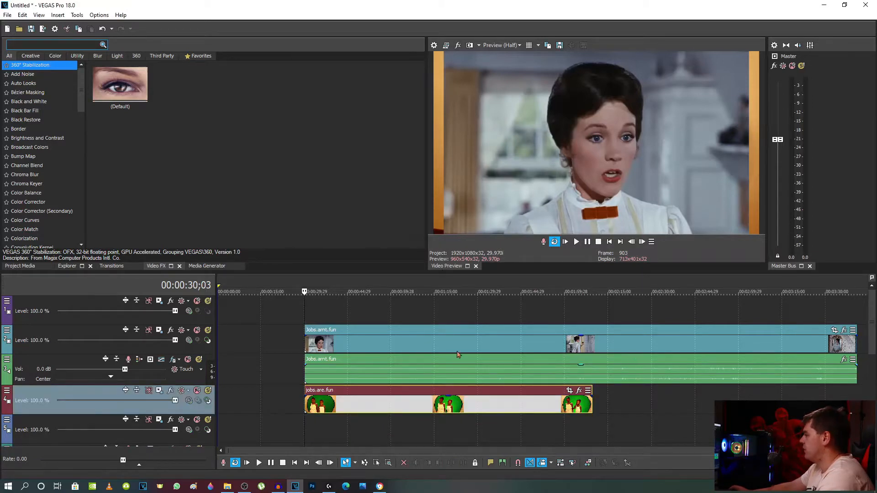
{"action": "left_click_drag", "start_coordinate": [108, 395], "coordinate": [108, 364]}
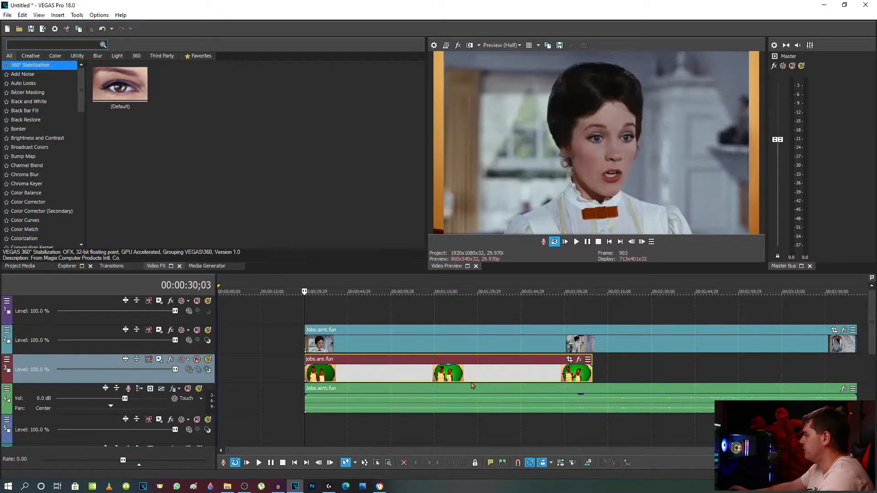
{"action": "left_click_drag", "start_coordinate": [582, 395], "coordinate": [580, 425]}
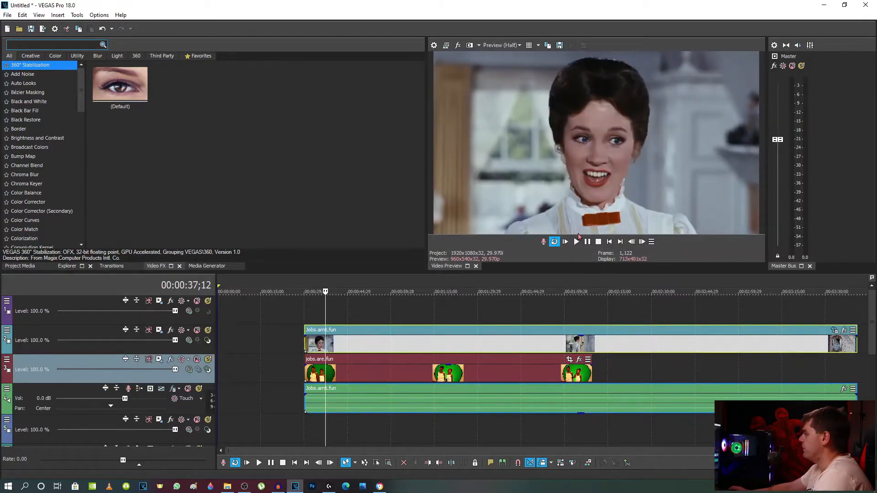
Step: Play the Jobs.arnt.fun clip to find a cut point and trim the end of its video event at 00:00:41;21
{"action": "left_click", "coordinate": [576, 241]}
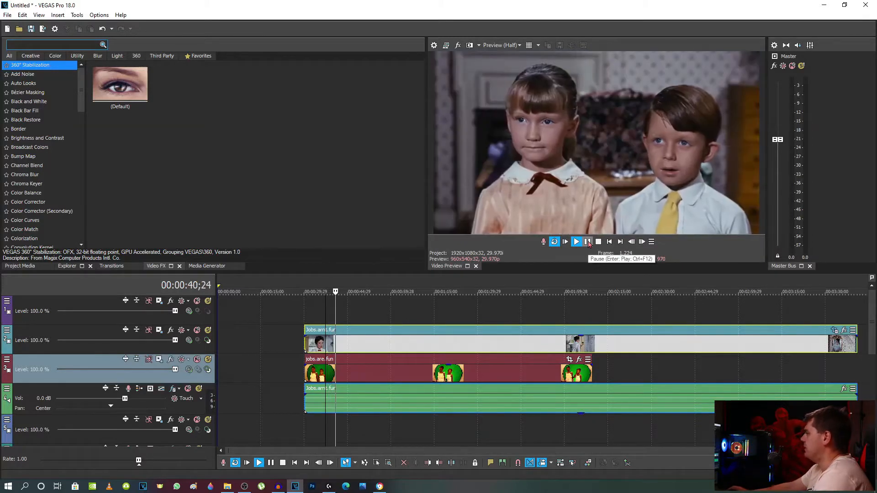
{"action": "left_click", "coordinate": [587, 242]}
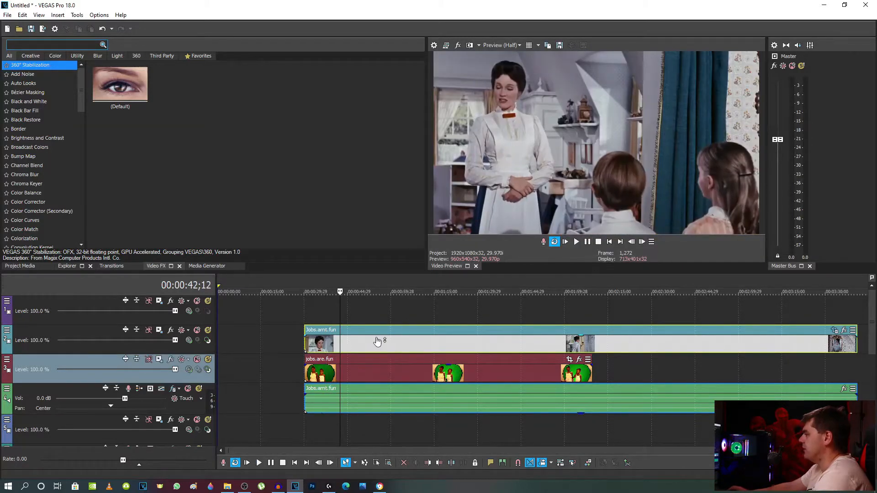
{"action": "key", "text": "alt+]"}
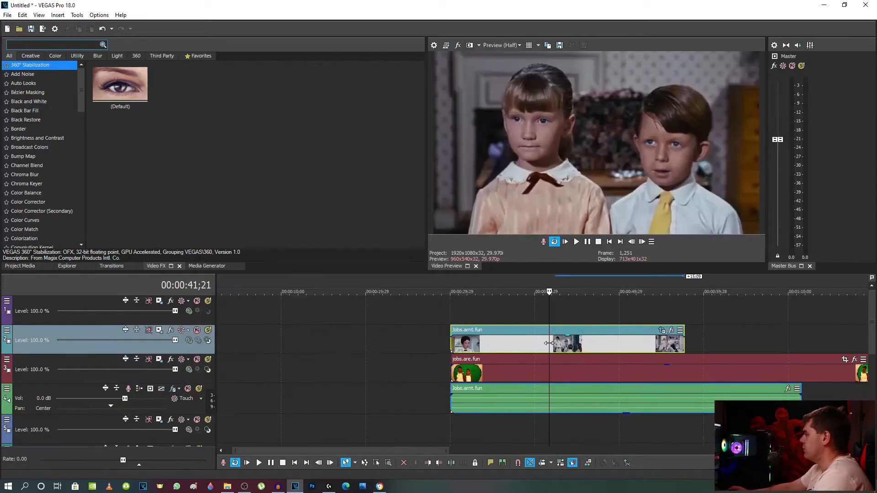
{"action": "right_click", "coordinate": [550, 347]}
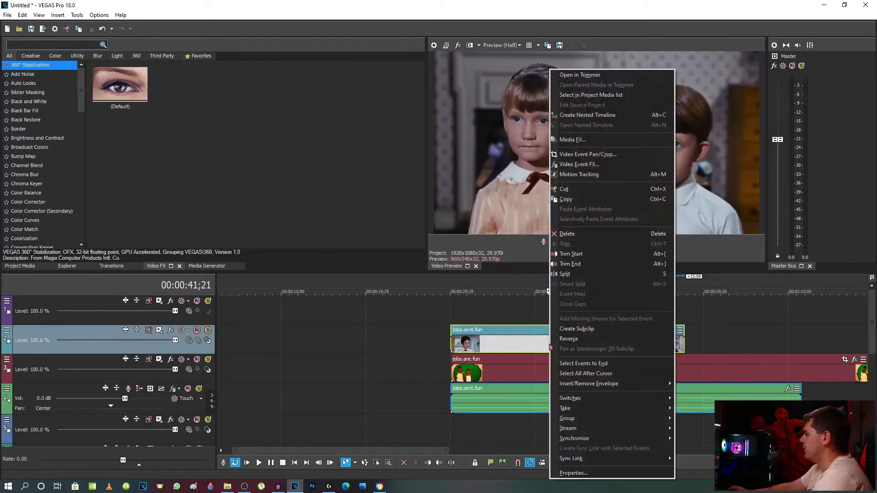
{"action": "left_click", "coordinate": [570, 264]}
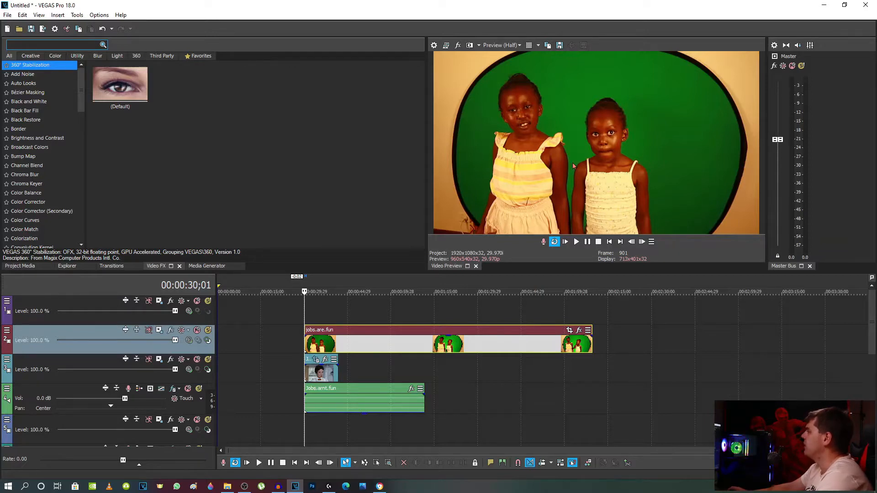
Step: Apply the default Chroma Keyer effect to the jobs.are.fun clip and keep its settings window clear of the preview
{"action": "left_click", "coordinate": [111, 266]}
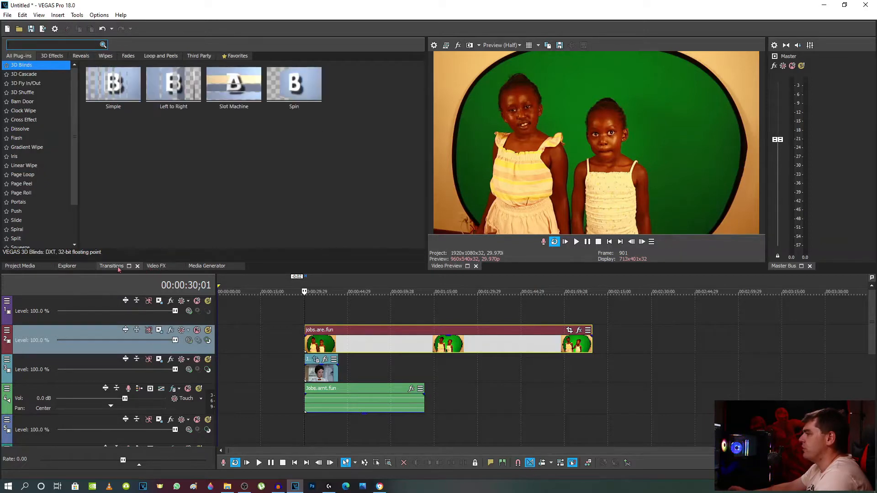
{"action": "left_click", "coordinate": [156, 267]}
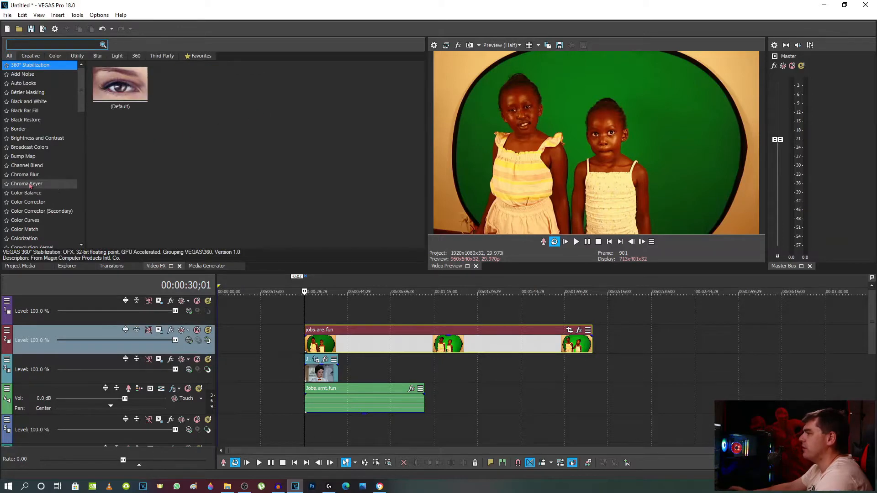
{"action": "left_click_drag", "start_coordinate": [20, 186], "coordinate": [350, 347]}
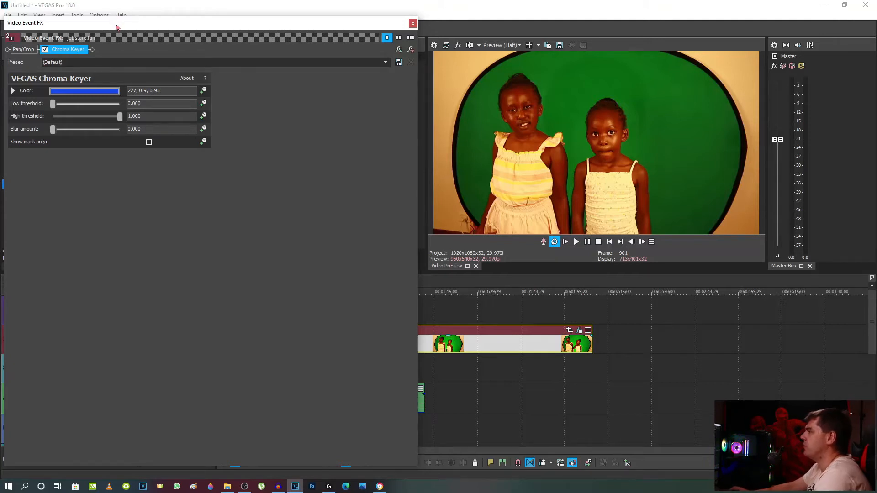
{"action": "left_click_drag", "start_coordinate": [117, 24], "coordinate": [128, 15]}
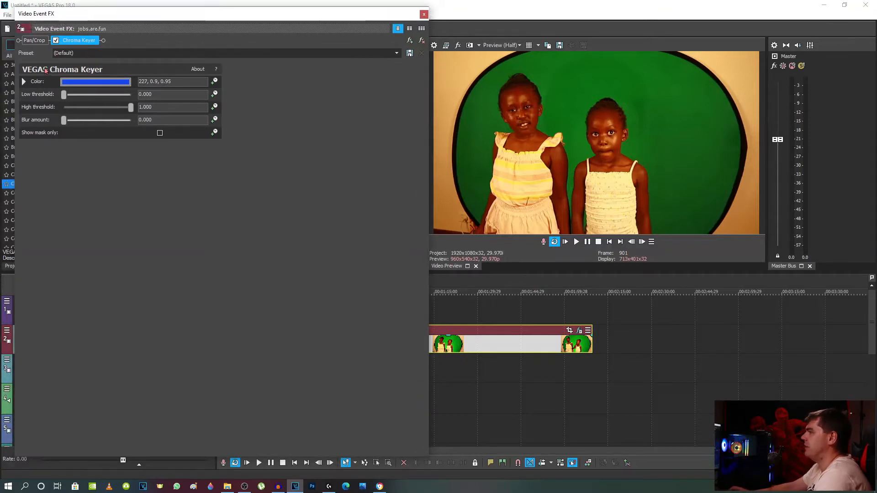
Step: Sample the green backdrop in the preview as the Chroma Keyer color and enable the effect
{"action": "left_click", "coordinate": [81, 81]}
{"action": "left_click", "coordinate": [85, 94]}
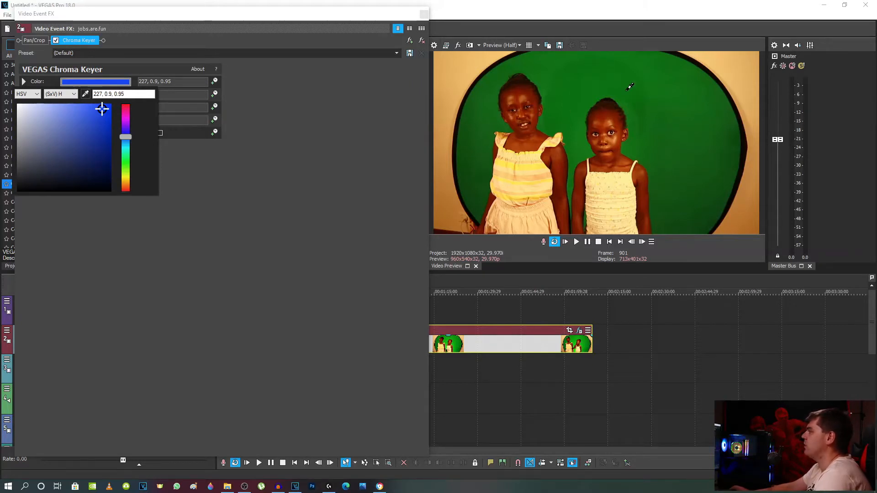
{"action": "left_click", "coordinate": [609, 75]}
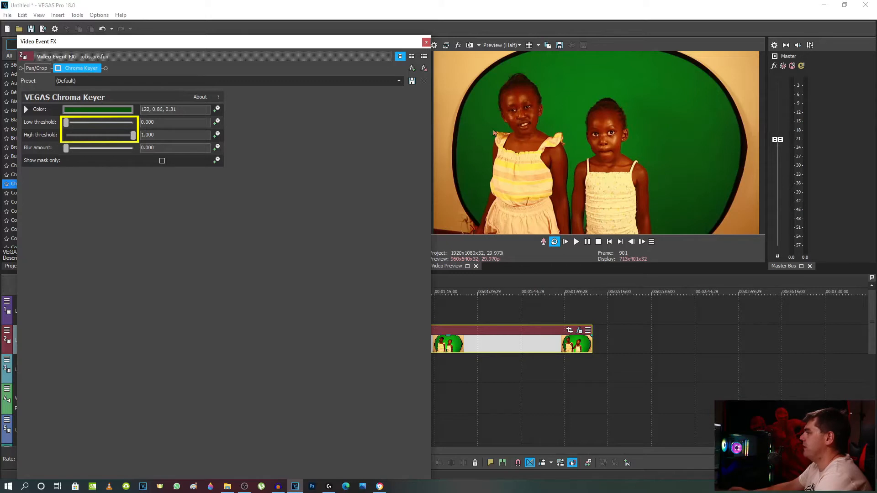
{"action": "left_click", "coordinate": [57, 69]}
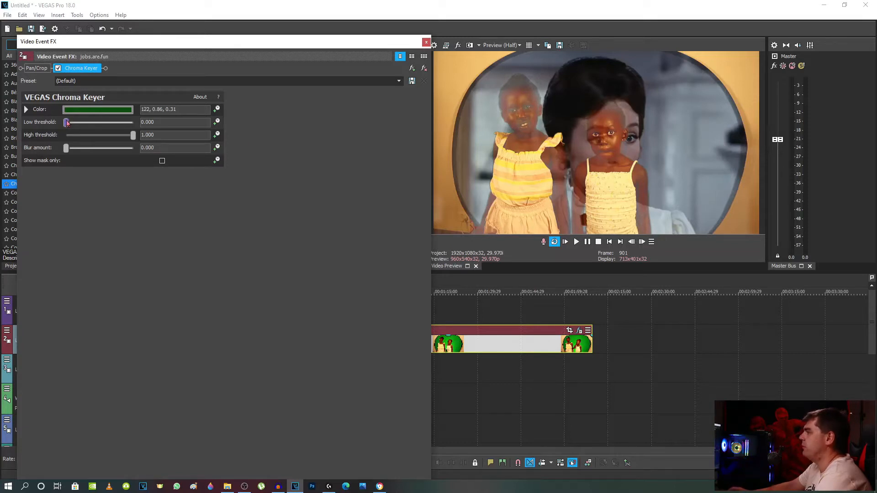
Step: Try a Chroma Keyer low threshold of 0.429 and a high threshold of 0.095, resetting each to its default
{"action": "left_click_drag", "start_coordinate": [67, 122], "coordinate": [96, 134]}
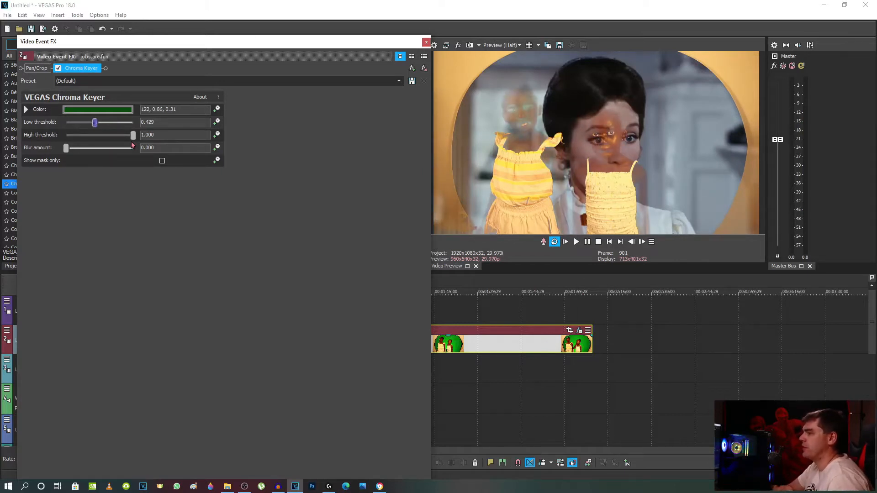
{"action": "left_click_drag", "start_coordinate": [95, 123], "coordinate": [66, 124]}
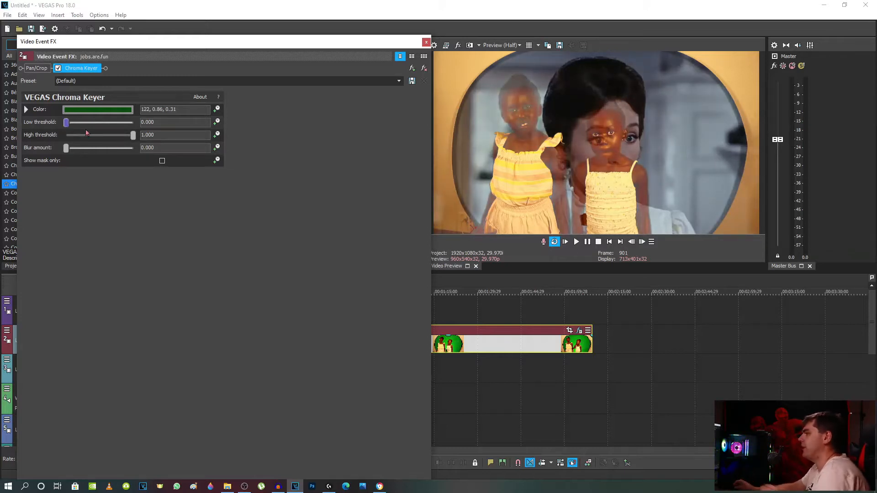
{"action": "left_click_drag", "start_coordinate": [133, 138], "coordinate": [72, 142]}
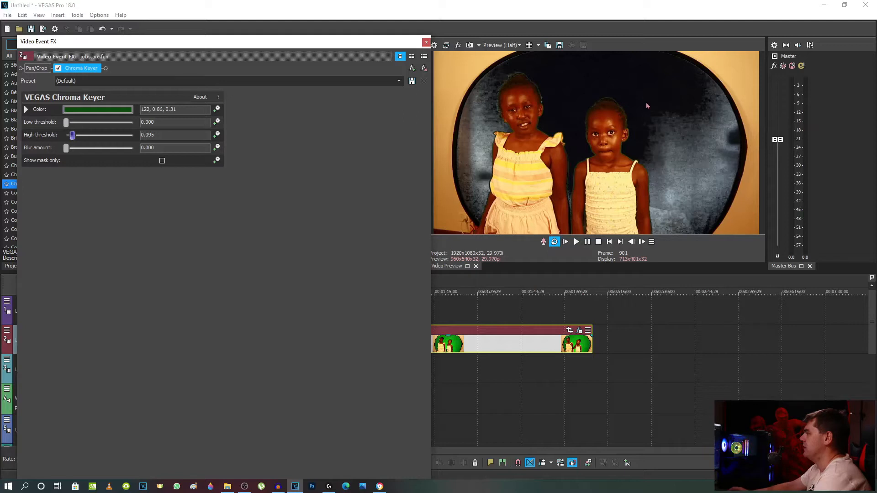
{"action": "double_click", "coordinate": [71, 136]}
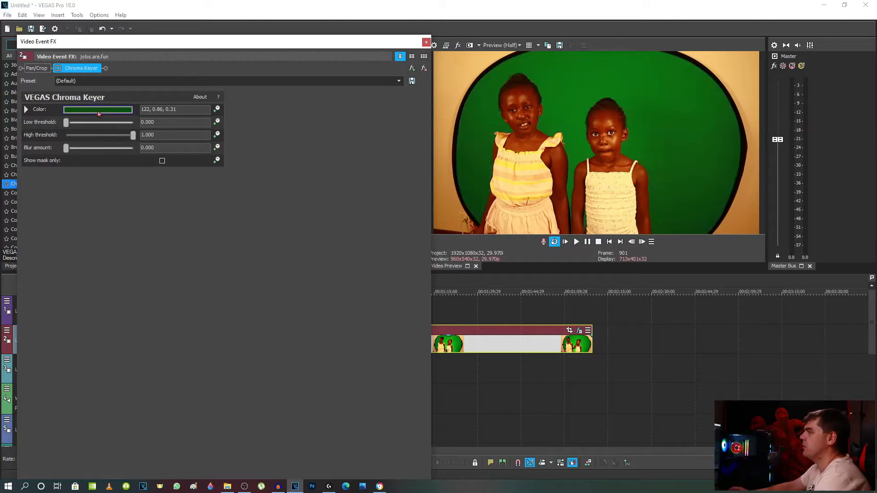
Step: Resample a lighter area of the green backdrop as the Chroma Keyer color and enable the effect again
{"action": "left_click", "coordinate": [99, 113]}
{"action": "left_click", "coordinate": [89, 121]}
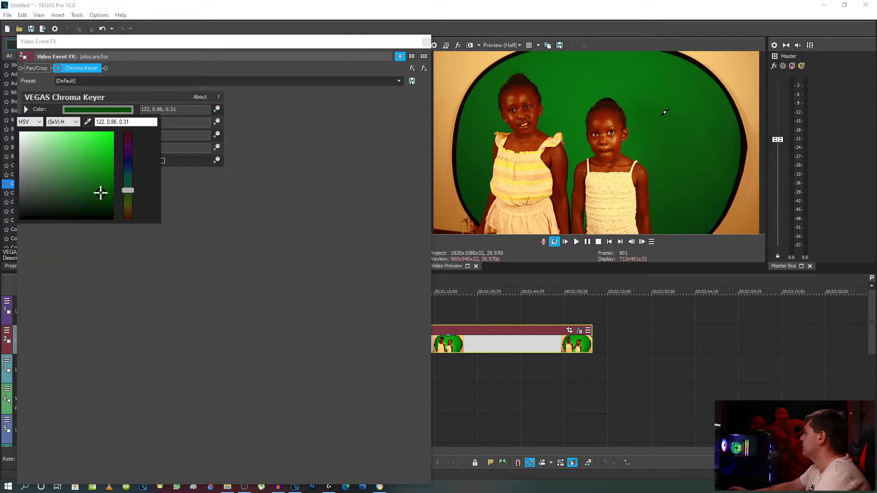
{"action": "left_click", "coordinate": [651, 105]}
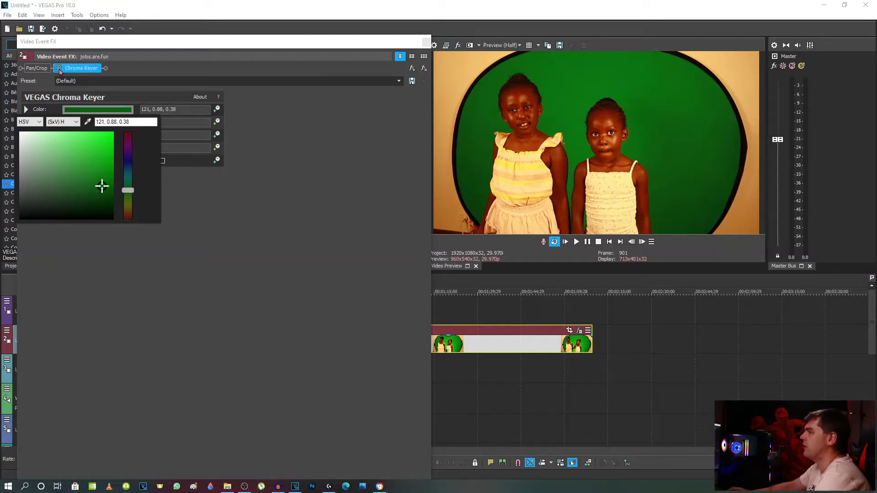
{"action": "left_click", "coordinate": [60, 72]}
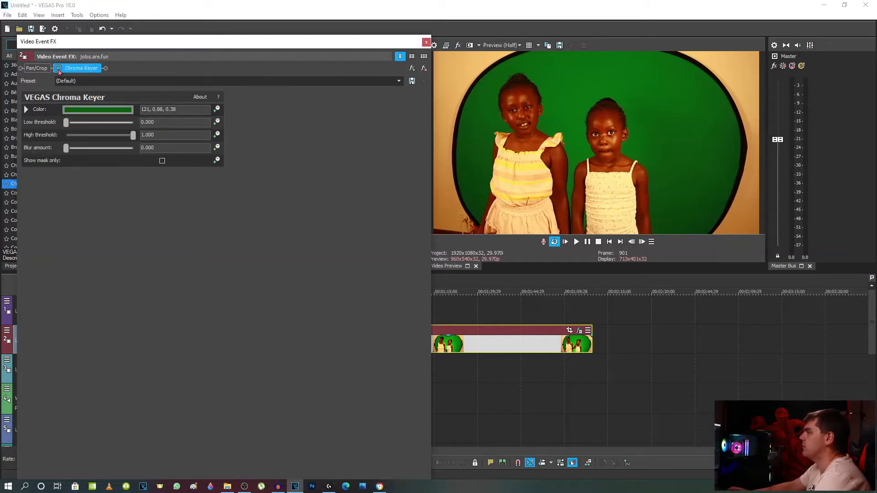
{"action": "left_click", "coordinate": [58, 69]}
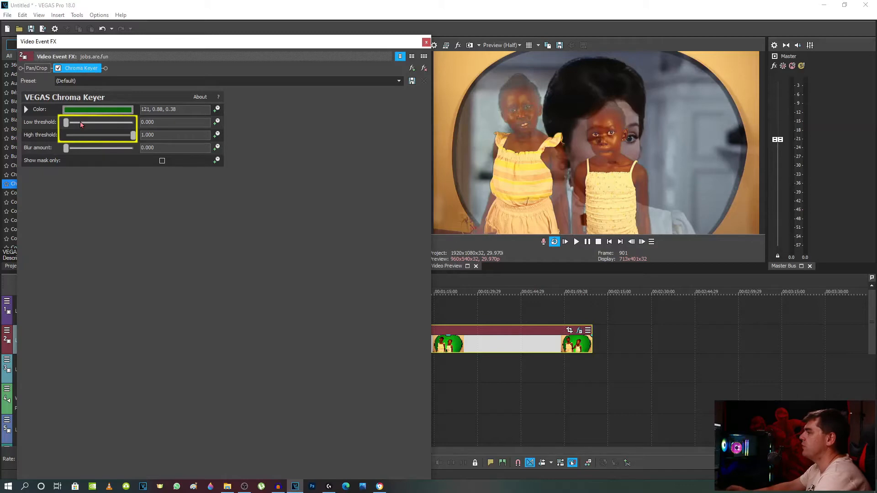
Step: Set the Chroma Keyer low threshold to 0.306 and the high threshold to 0.449
{"action": "mouse_move", "coordinate": [66, 124]}
{"action": "left_mouse_down"}
{"action": "mouse_move", "coordinate": [78, 123]}
{"action": "mouse_move", "coordinate": [66, 124]}
{"action": "left_mouse_up"}
{"action": "left_click", "coordinate": [154, 135]}
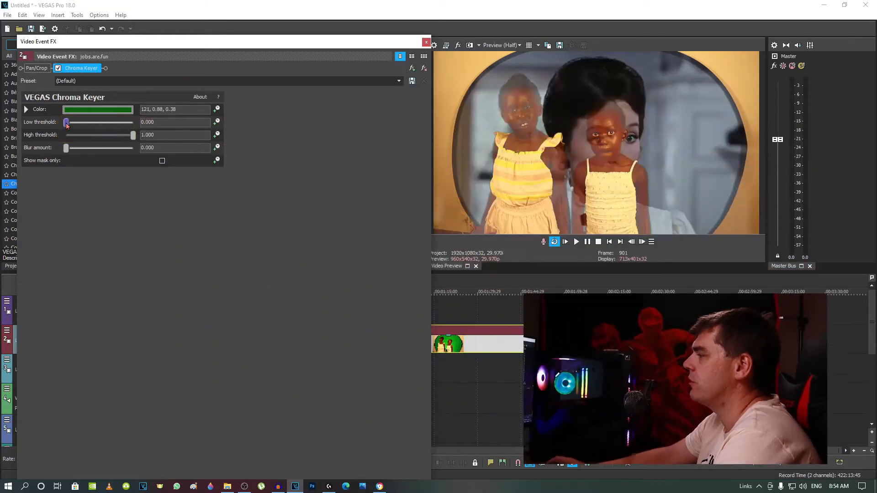
{"action": "left_click_drag", "start_coordinate": [133, 135], "coordinate": [66, 122]}
{"action": "mouse_move", "coordinate": [102, 136]}
{"action": "left_mouse_down"}
{"action": "mouse_move", "coordinate": [113, 136]}
{"action": "mouse_move", "coordinate": [97, 135]}
{"action": "left_mouse_up"}
{"action": "left_click_drag", "start_coordinate": [66, 122], "coordinate": [87, 123]}
{"action": "left_click_drag", "start_coordinate": [97, 135], "coordinate": [77, 123]}
{"action": "mouse_move", "coordinate": [91, 135]}
{"action": "left_mouse_down"}
{"action": "mouse_move", "coordinate": [102, 135]}
{"action": "mouse_move", "coordinate": [86, 122]}
{"action": "left_mouse_up"}
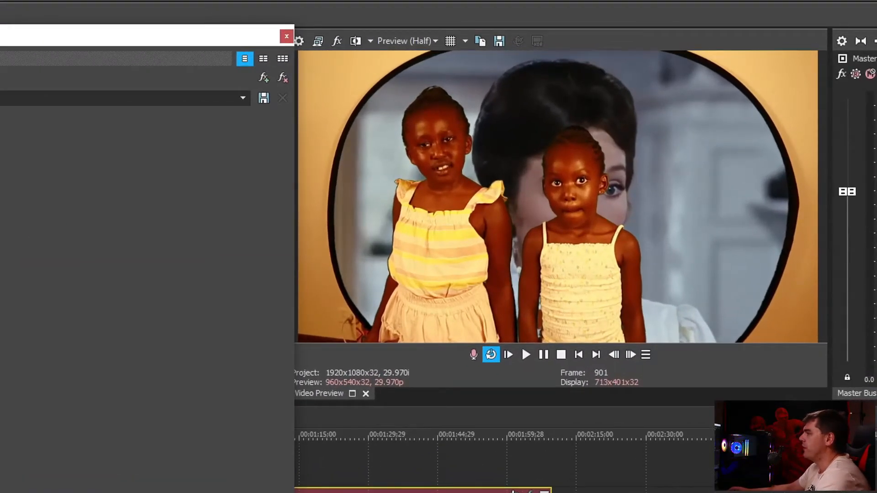
Step: Compare the keyed preview with the original green-screen image by repeatedly bypassing and restoring the effects
{"action": "left_click", "coordinate": [355, 40]}
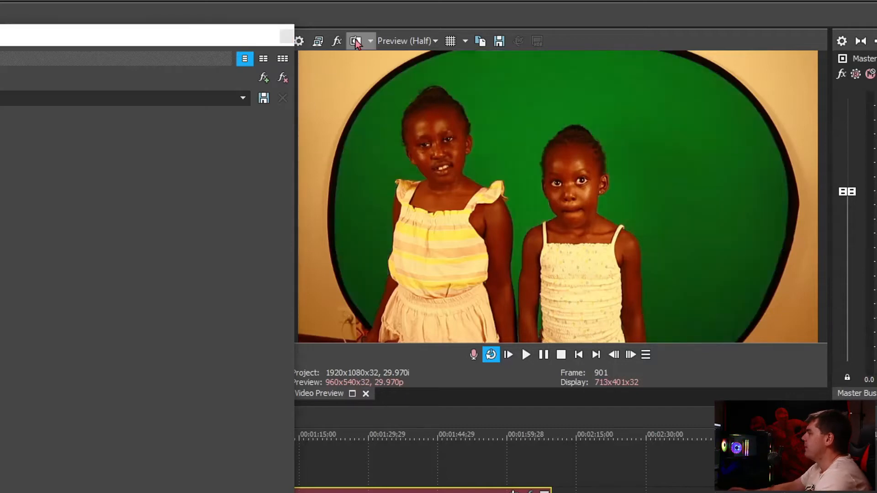
{"action": "left_click", "coordinate": [355, 40]}
{"action": "left_click", "coordinate": [355, 41]}
{"action": "left_click", "coordinate": [356, 40]}
{"action": "left_click", "coordinate": [355, 41]}
{"action": "left_click", "coordinate": [355, 40]}
{"action": "left_click", "coordinate": [355, 40]}
{"action": "left_click", "coordinate": [355, 40]}
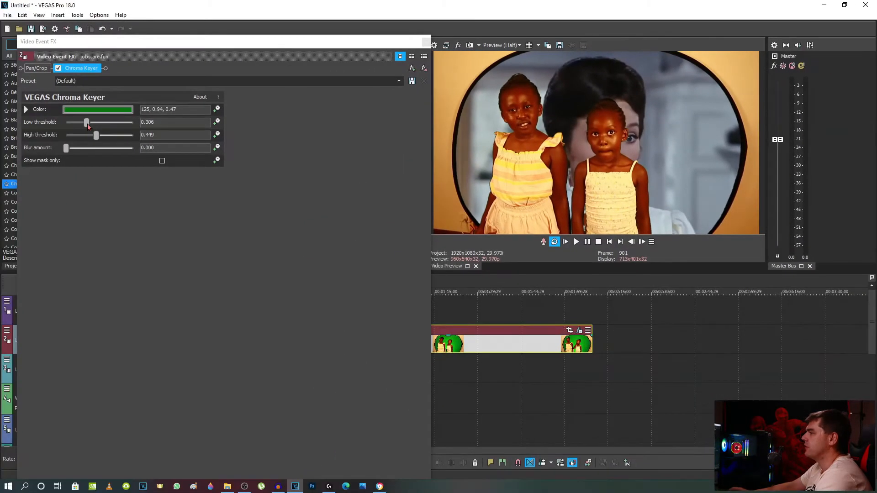
{"action": "left_click", "coordinate": [469, 45]}
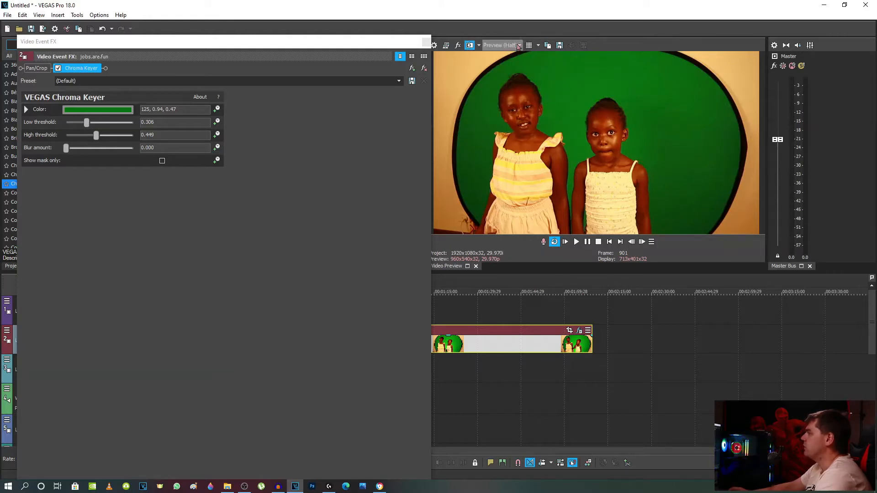
{"action": "left_click", "coordinate": [469, 45]}
{"action": "left_click", "coordinate": [470, 46]}
{"action": "left_click", "coordinate": [470, 46]}
{"action": "left_click", "coordinate": [470, 46]}
{"action": "left_click", "coordinate": [469, 46]}
{"action": "left_click", "coordinate": [470, 46]}
{"action": "left_click", "coordinate": [470, 45]}
{"action": "left_click", "coordinate": [470, 46]}
{"action": "left_click", "coordinate": [469, 46]}
{"action": "left_click", "coordinate": [470, 45]}
{"action": "left_click", "coordinate": [469, 45]}
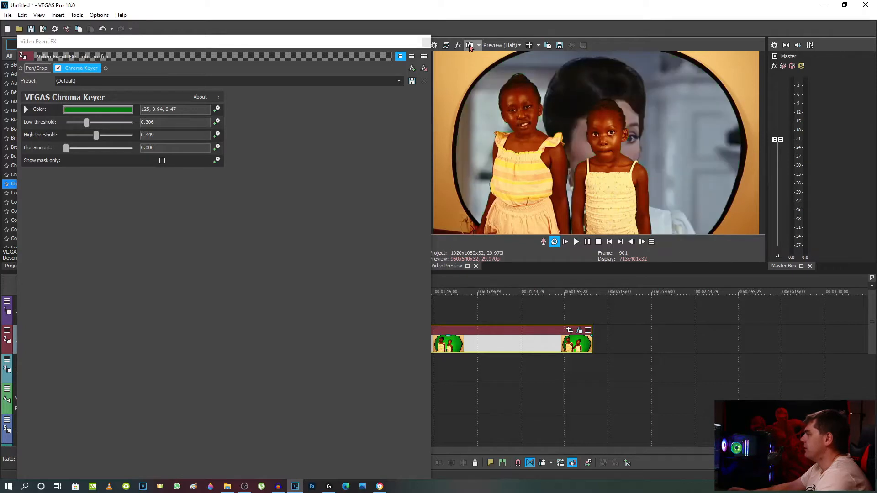
{"action": "left_click", "coordinate": [470, 45]}
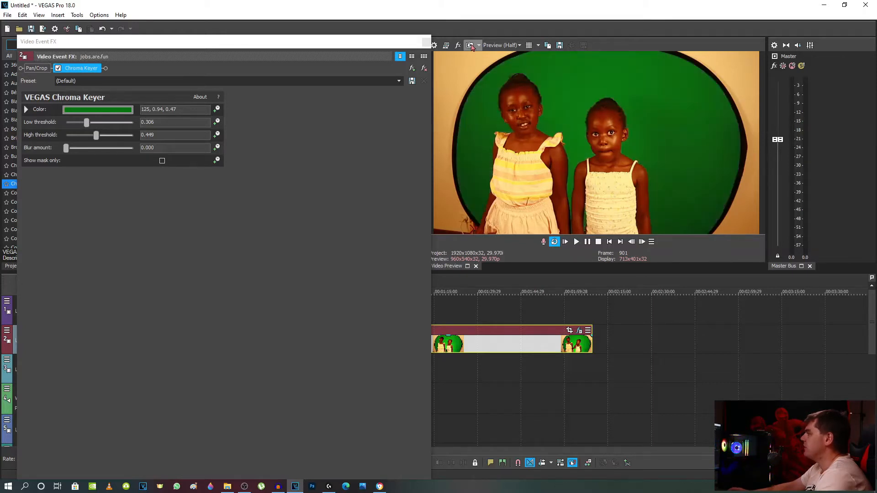
{"action": "left_click", "coordinate": [470, 46]}
{"action": "left_click", "coordinate": [469, 45]}
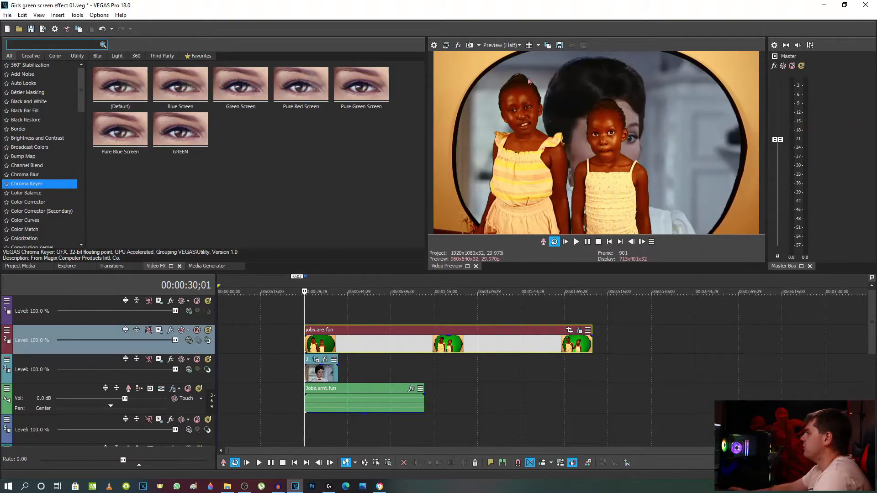
{"action": "left_click", "coordinate": [468, 45]}
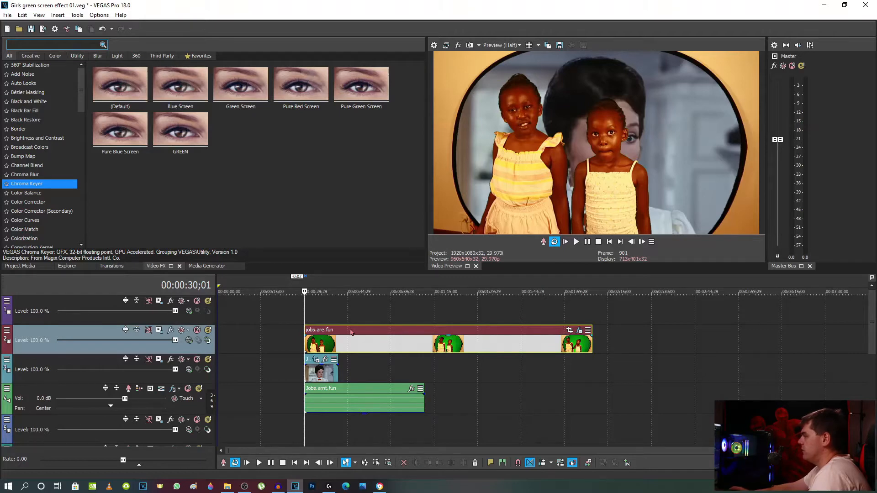
Step: Open Event Pan/Crop for the jobs.are.fun clip and enable its Mask
{"action": "scroll", "coordinate": [320, 368], "scroll_direction": "up", "scroll_amount": 5}
{"action": "scroll", "coordinate": [431, 381], "scroll_direction": "up", "scroll_amount": 2}
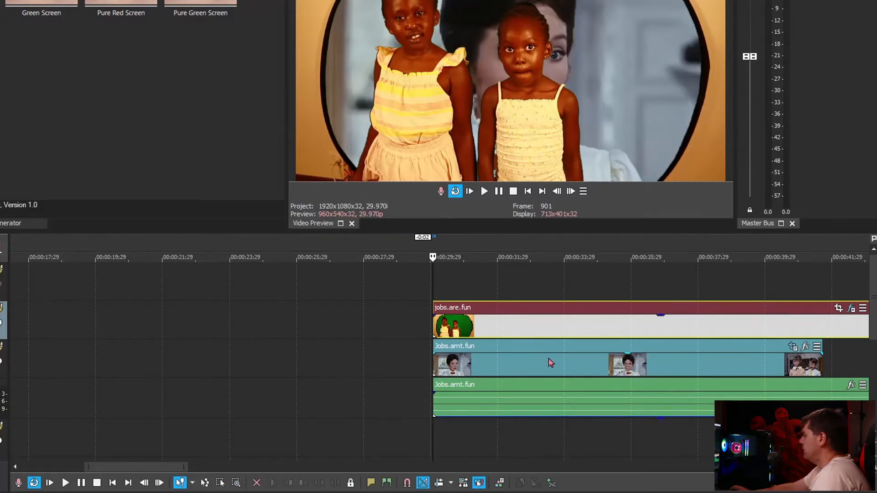
{"action": "left_click", "coordinate": [838, 308]}
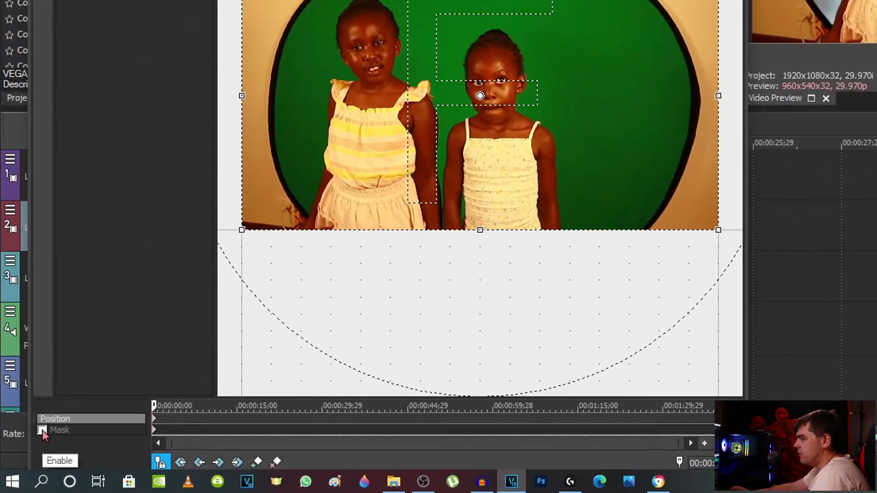
{"action": "left_click", "coordinate": [32, 446]}
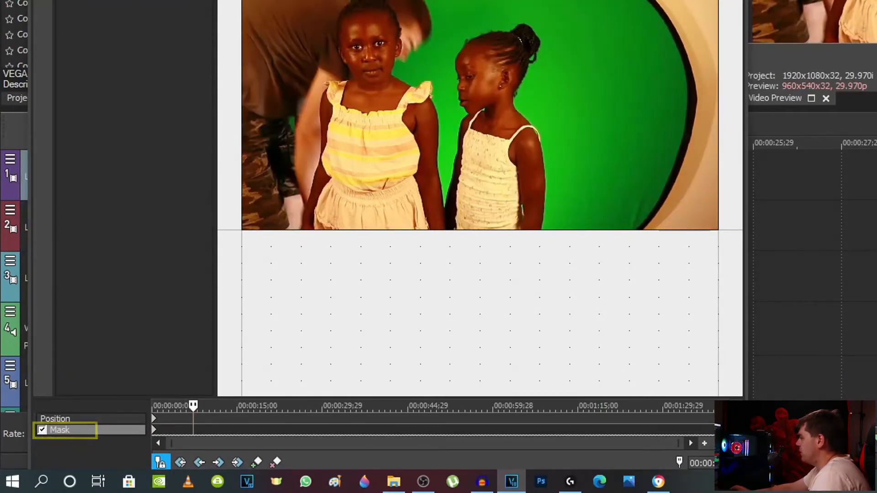
Step: Check how the girls move in the opening seconds of jobs.are.fun and return the playhead to the event's start
{"action": "scroll", "coordinate": [157, 448], "scroll_direction": "up", "scroll_amount": 10}
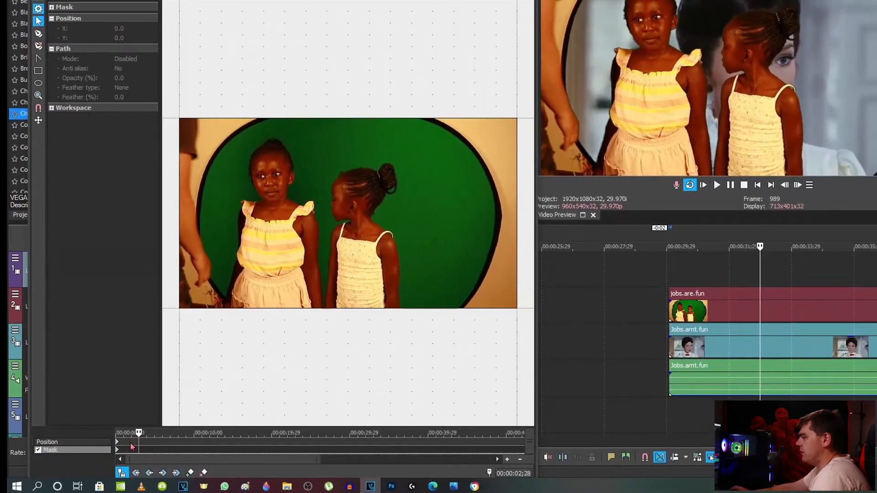
{"action": "left_click", "coordinate": [716, 267]}
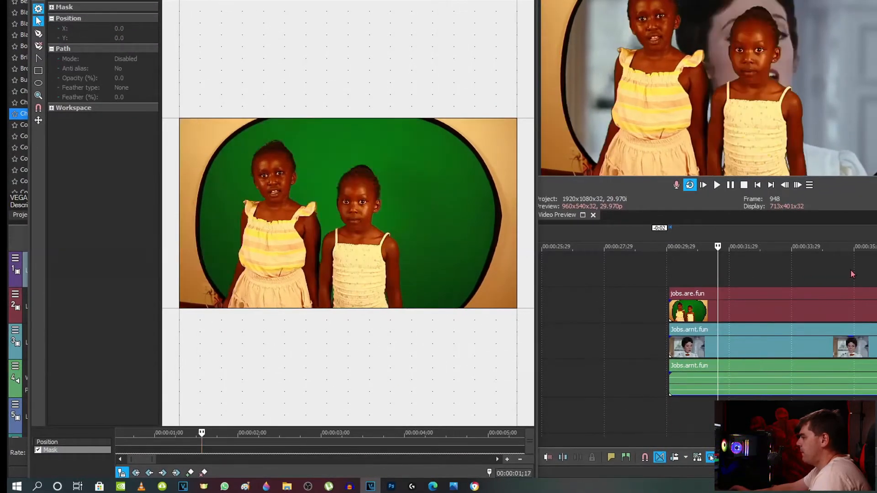
{"action": "left_click", "coordinate": [851, 271]}
{"action": "left_click", "coordinate": [734, 264]}
{"action": "left_click", "coordinate": [876, 269]}
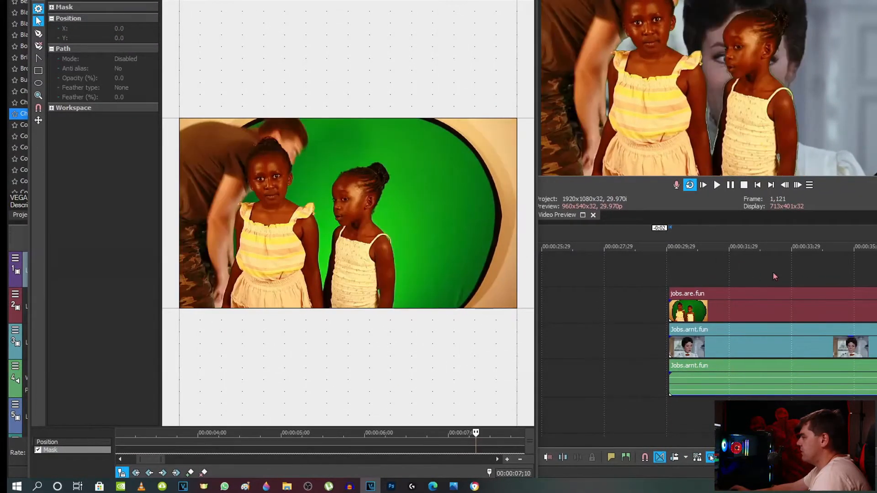
{"action": "left_click", "coordinate": [732, 268]}
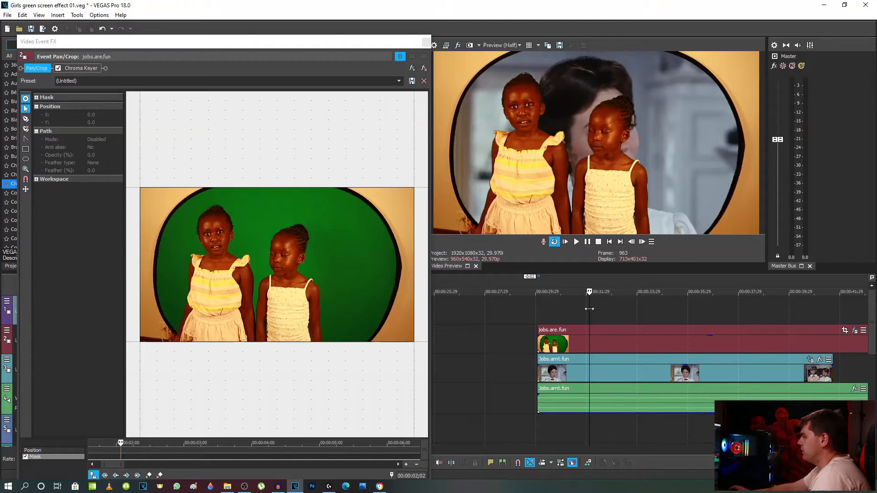
{"action": "left_click", "coordinate": [539, 346]}
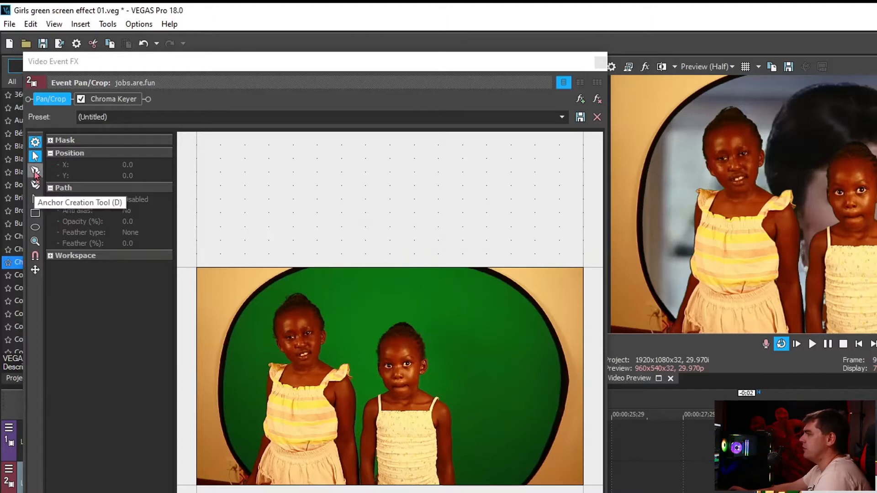
Step: Draw a closed four-point mask path in the empty area above the frame with the Anchor Creation Tool
{"action": "left_click", "coordinate": [35, 172]}
{"action": "left_click", "coordinate": [288, 187]}
{"action": "left_click", "coordinate": [333, 212]}
{"action": "left_click", "coordinate": [318, 240]}
{"action": "left_click", "coordinate": [257, 230]}
{"action": "left_click", "coordinate": [289, 187]}
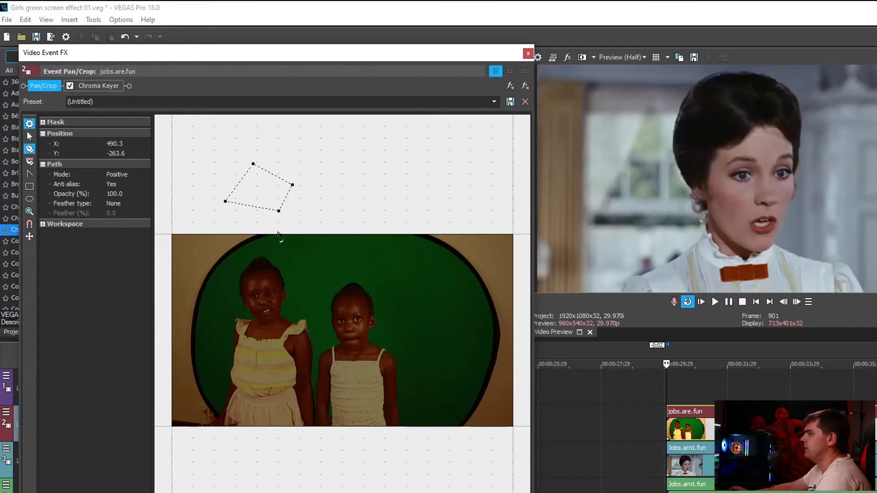
Step: Shift the four-point mask sideways and reshape it by pulling two of its anchors down into the frame
{"action": "left_click", "coordinate": [29, 137]}
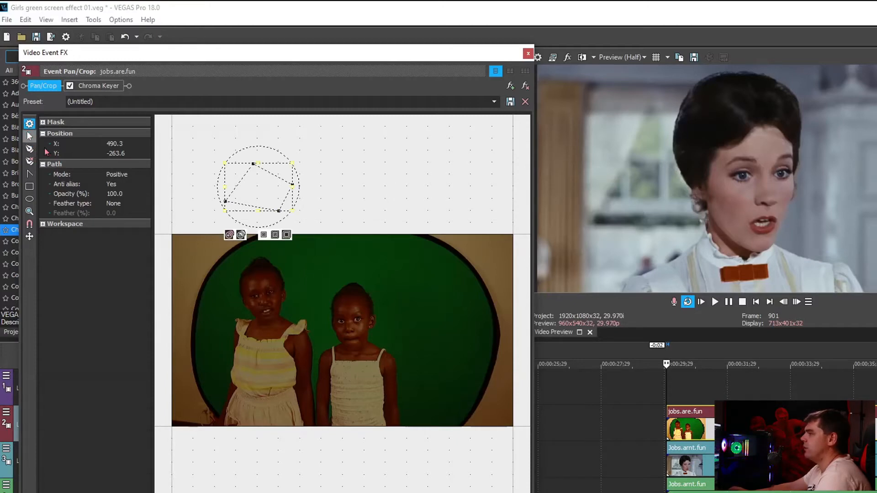
{"action": "left_click_drag", "start_coordinate": [262, 207], "coordinate": [273, 190]}
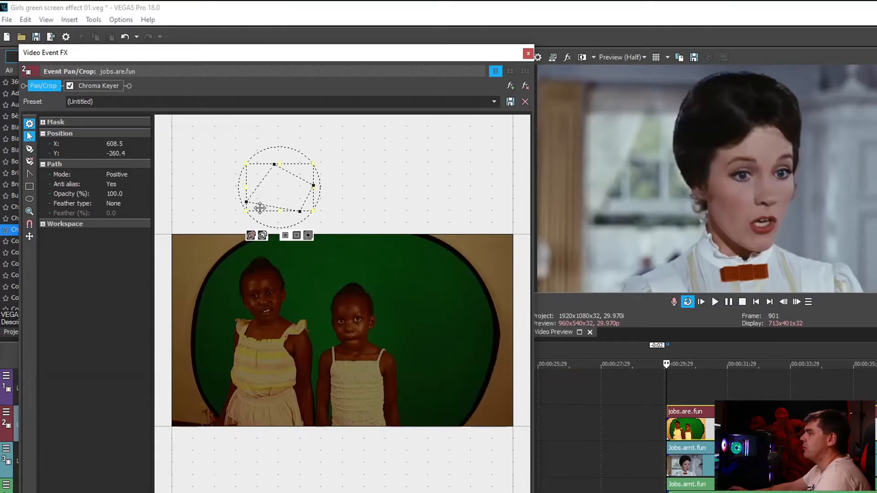
{"action": "left_click", "coordinate": [427, 203]}
{"action": "left_click", "coordinate": [300, 212]}
{"action": "left_click", "coordinate": [409, 194]}
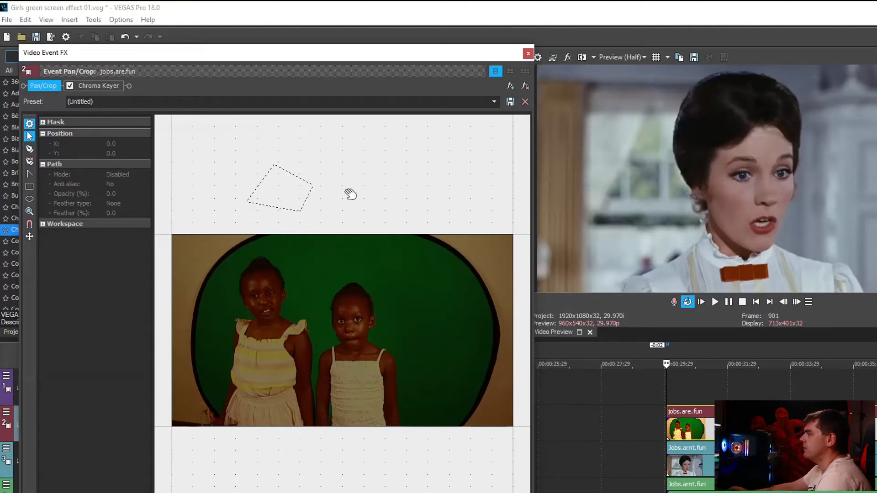
{"action": "left_click", "coordinate": [314, 185]}
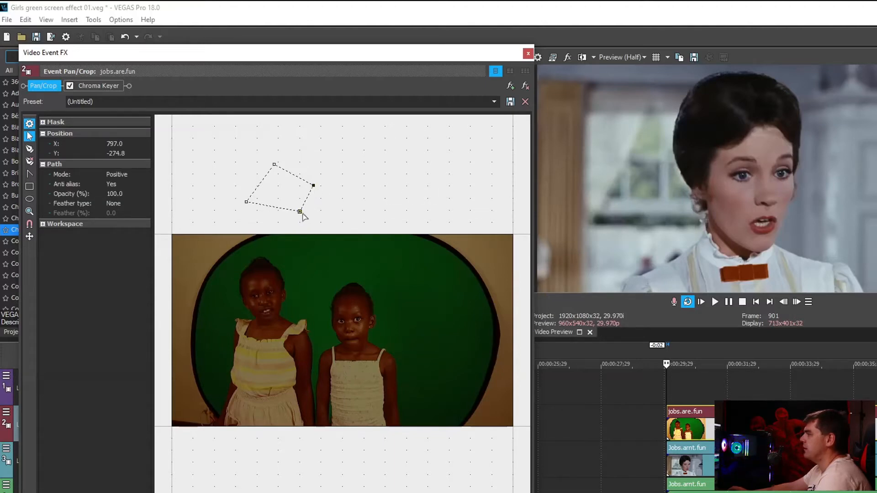
{"action": "left_click_drag", "start_coordinate": [300, 212], "coordinate": [356, 362]}
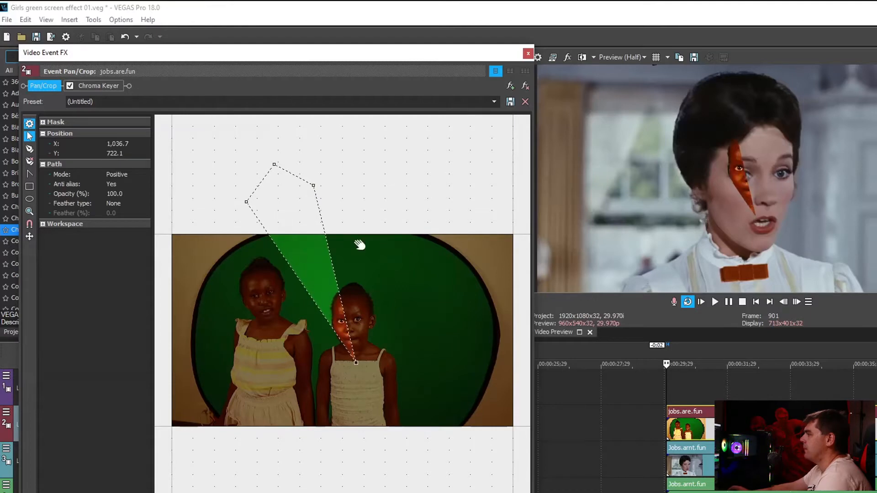
{"action": "left_click_drag", "start_coordinate": [315, 186], "coordinate": [430, 331]}
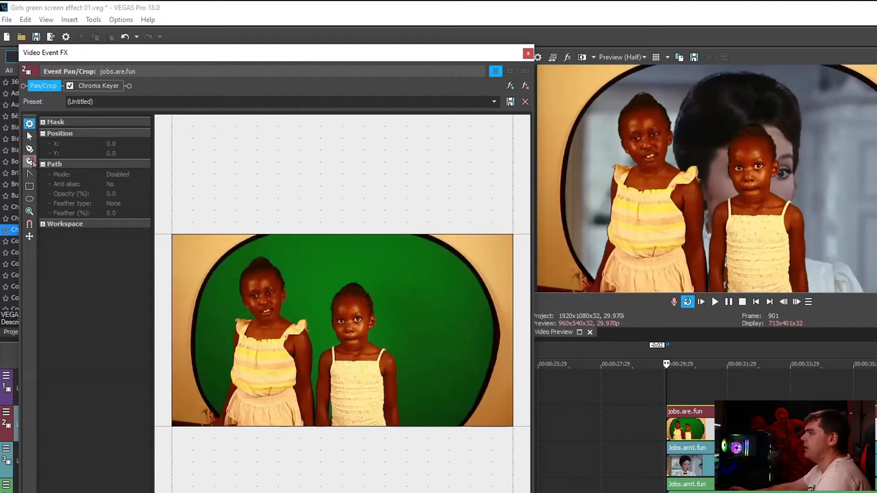
Step: Trace a closed mask path around both girls just inside the backdrop's black rim, enlarging the Video Event FX window while drawing
{"action": "left_click", "coordinate": [30, 161]}
{"action": "left_click", "coordinate": [29, 149]}
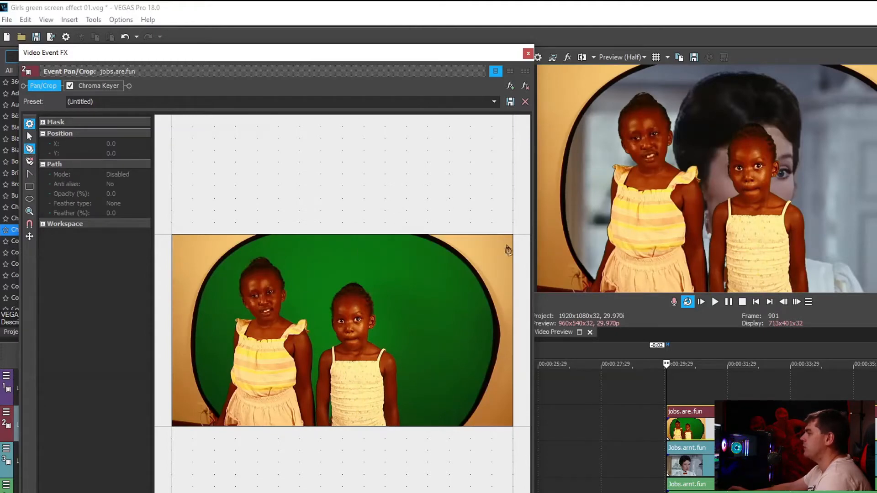
{"action": "left_click_drag", "start_coordinate": [538, 259], "coordinate": [870, 269]}
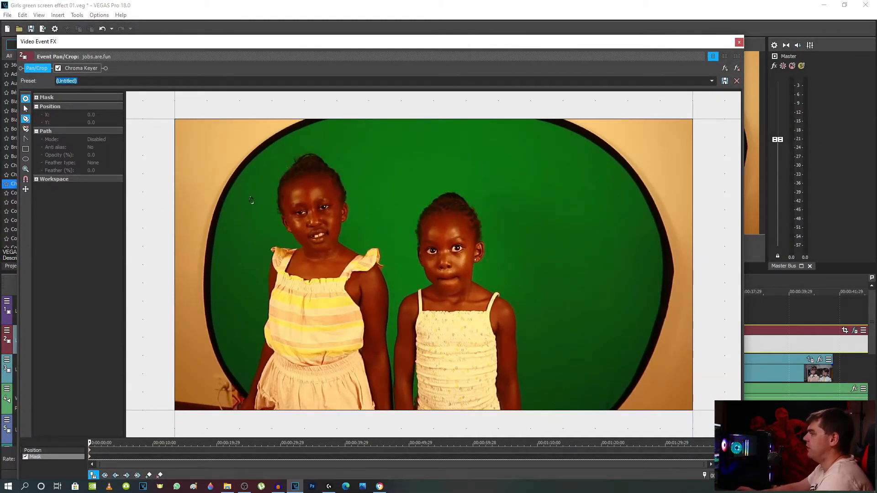
{"action": "left_click", "coordinate": [276, 420]}
{"action": "left_click", "coordinate": [252, 380]}
{"action": "left_click", "coordinate": [231, 330]}
{"action": "left_click", "coordinate": [219, 266]}
{"action": "left_click", "coordinate": [349, 117]}
{"action": "left_click", "coordinate": [507, 114]}
{"action": "left_click", "coordinate": [573, 143]}
{"action": "left_click", "coordinate": [592, 413]}
{"action": "left_click", "coordinate": [277, 421]}
{"action": "left_click_drag", "start_coordinate": [743, 190], "coordinate": [430, 190]}
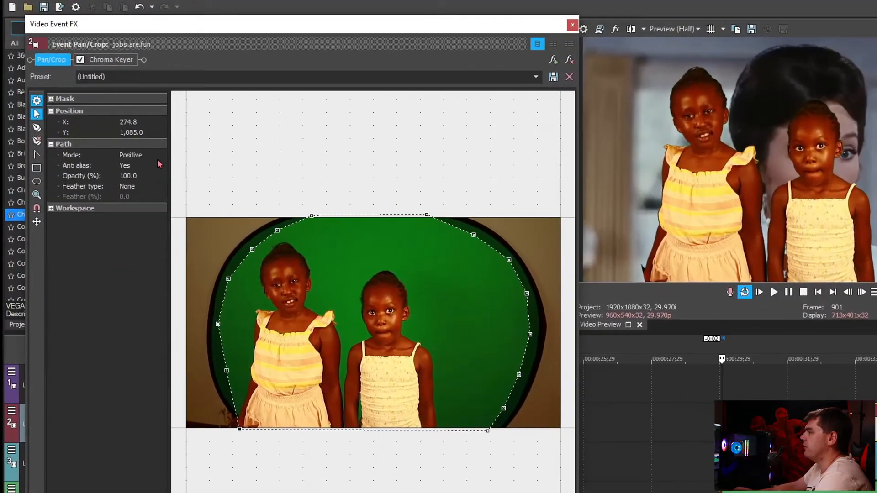
Step: Try the Negative mode on the mask path and set it back to Positive
{"action": "left_click", "coordinate": [114, 140]}
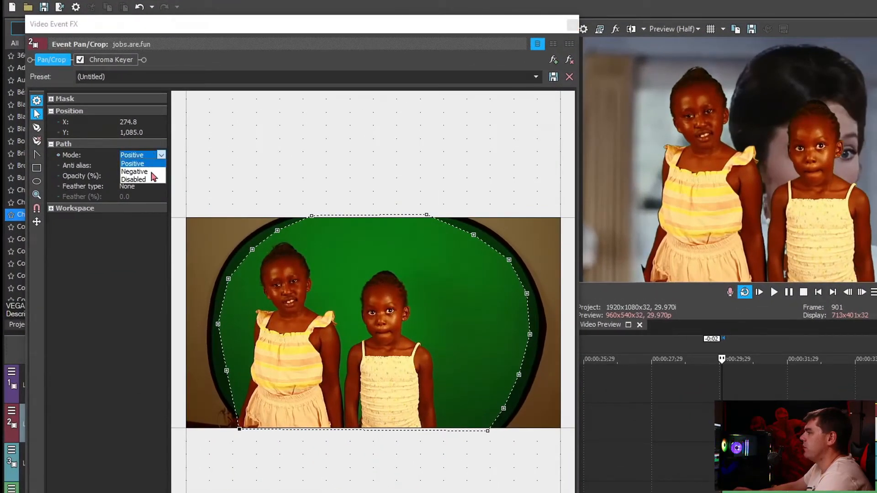
{"action": "left_click", "coordinate": [151, 172]}
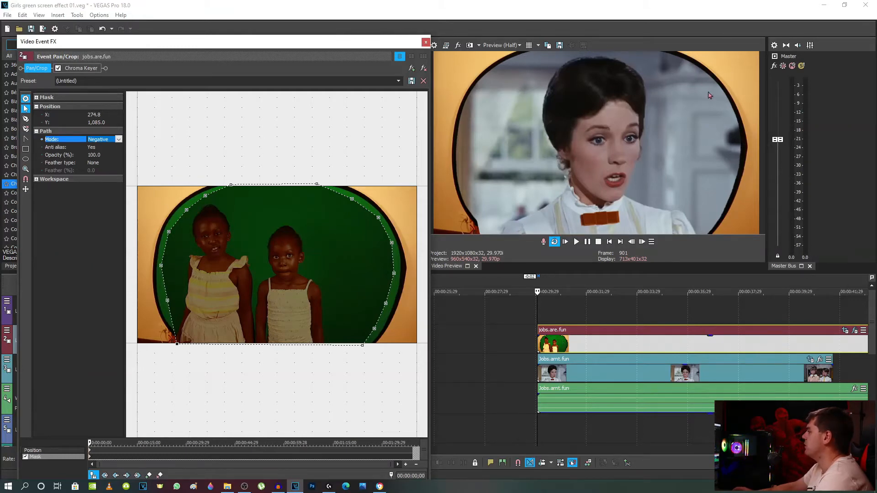
{"action": "left_click", "coordinate": [119, 139]}
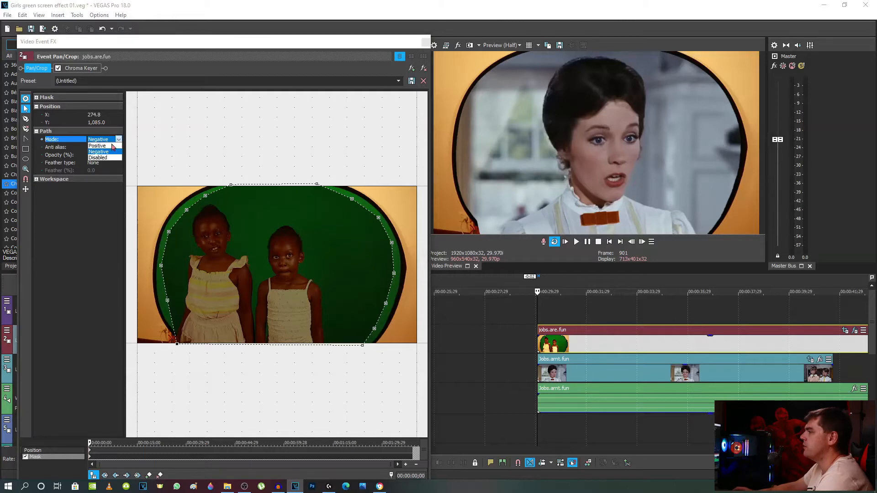
{"action": "left_click", "coordinate": [111, 145]}
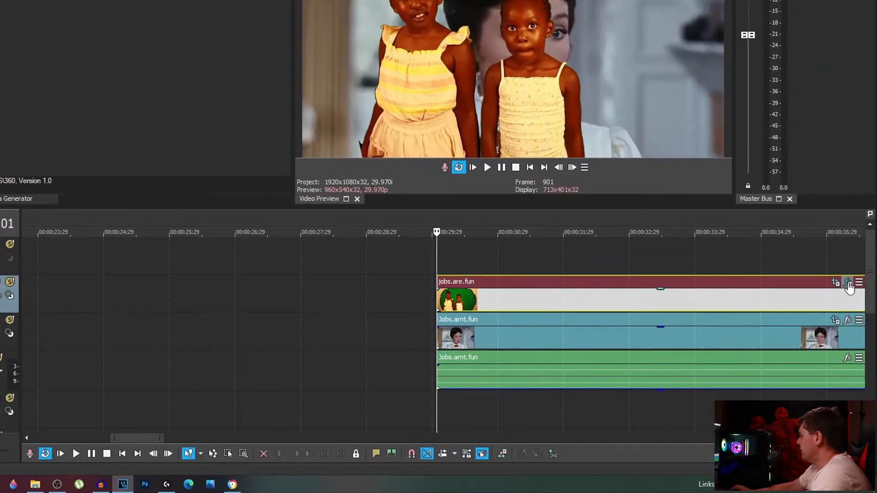
Step: Add the VEGAS Brightness and Contrast and VEGAS Color Corrector (Secondary) effects to the jobs.are.fun clip's effect chain
{"action": "left_click", "coordinate": [848, 283]}
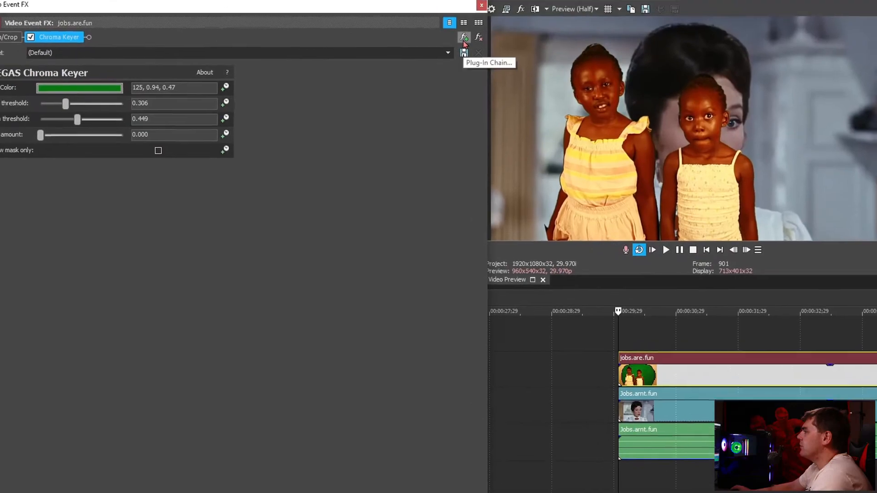
{"action": "left_click", "coordinate": [420, 16]}
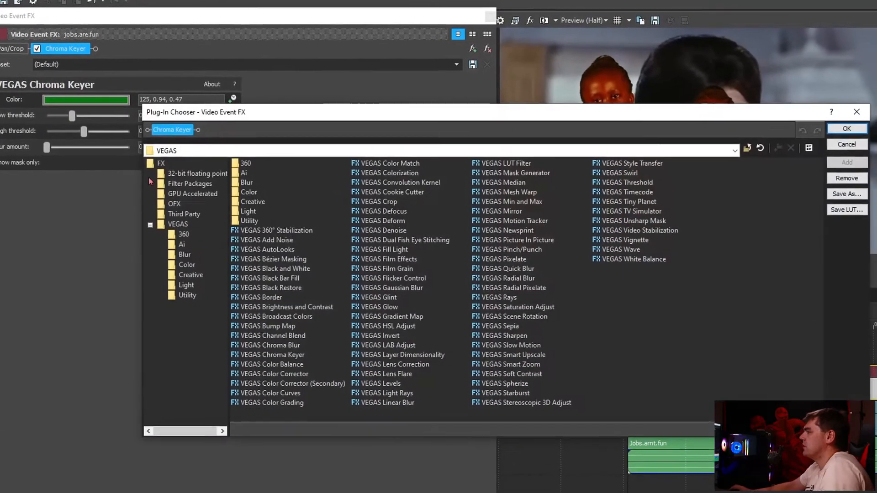
{"action": "left_click", "coordinate": [314, 311]}
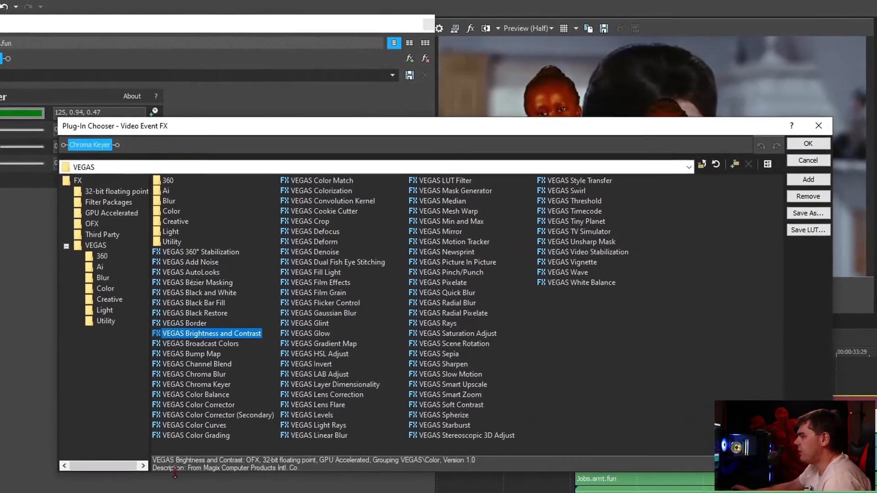
{"action": "left_click", "coordinate": [246, 420], "text": "ctrl"}
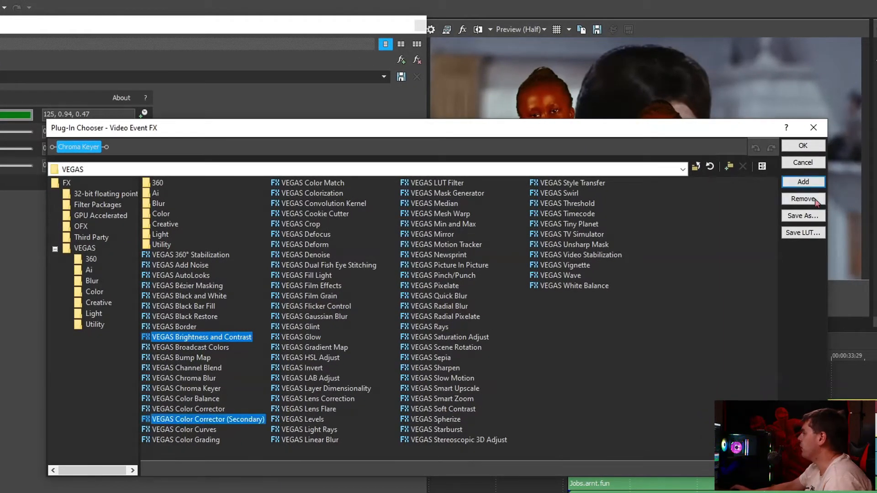
{"action": "left_click", "coordinate": [802, 183]}
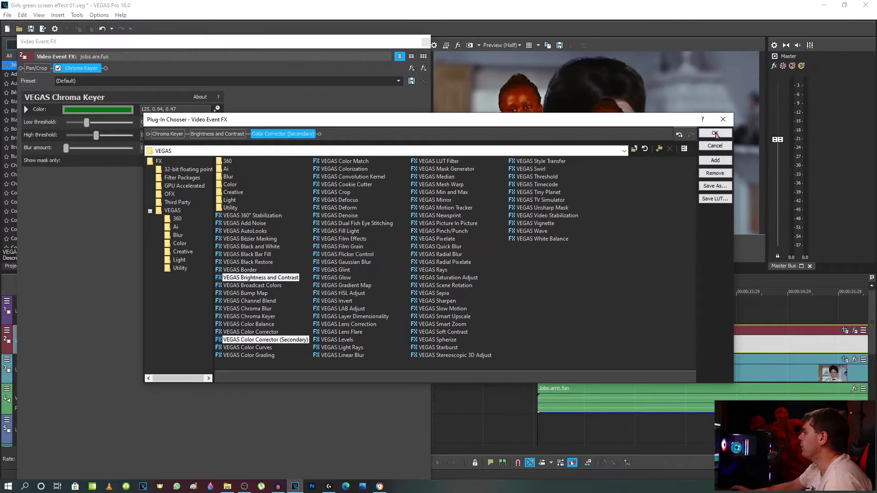
{"action": "left_click", "coordinate": [715, 133]}
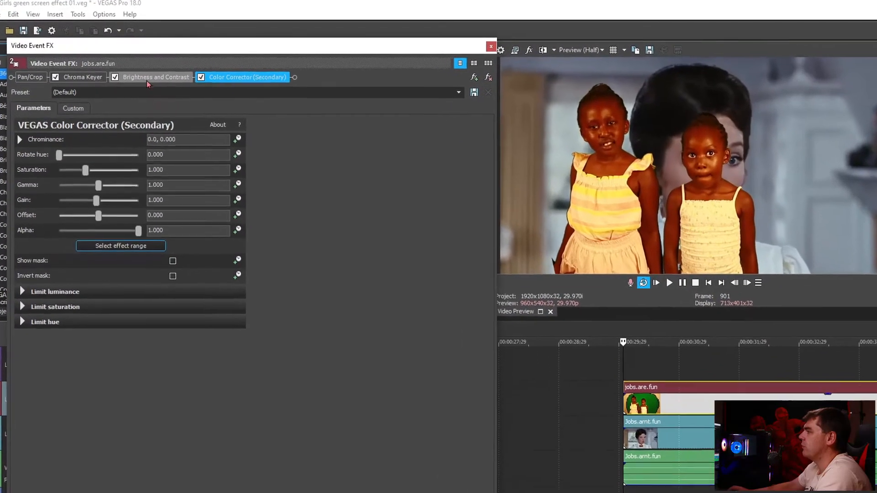
Step: In the Brightness and Contrast effect, raise the brightness to about 0.06 and lower the contrast to about -0.12
{"action": "left_click", "coordinate": [147, 80]}
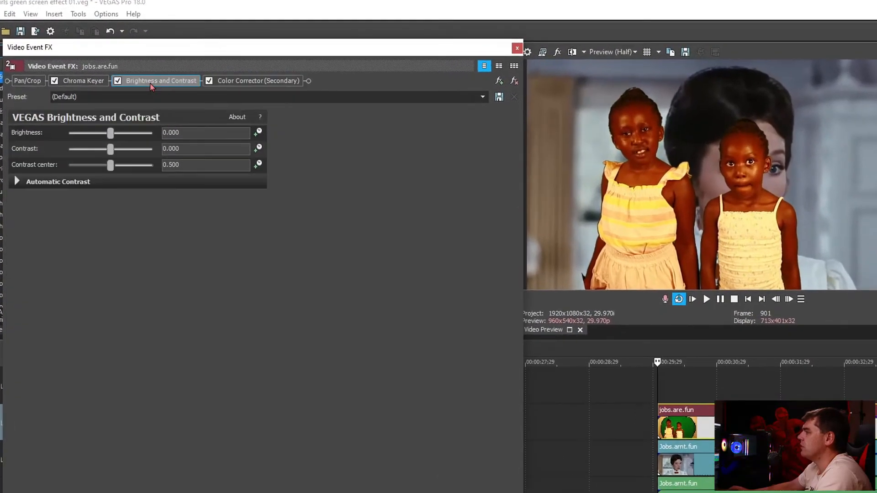
{"action": "left_click", "coordinate": [228, 78]}
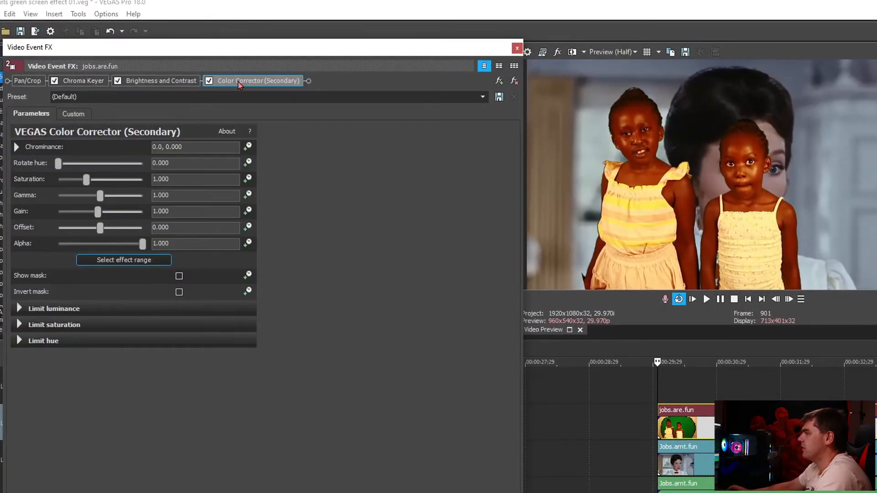
{"action": "left_click", "coordinate": [162, 82]}
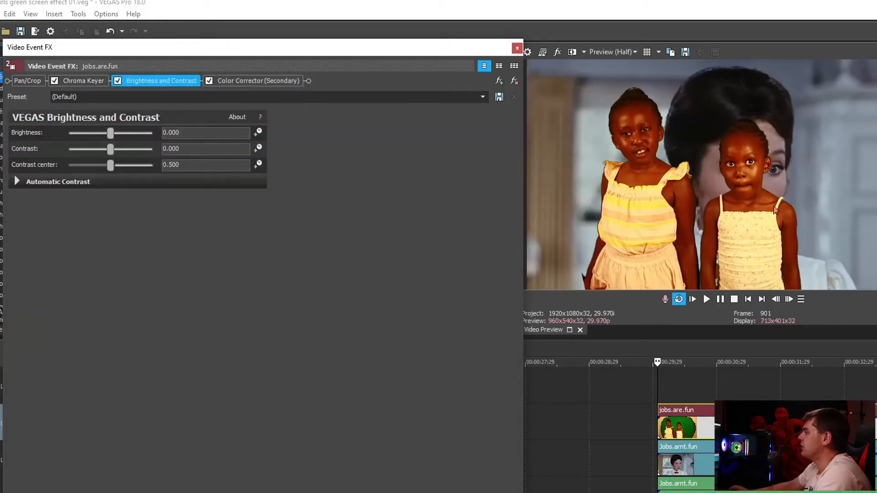
{"action": "mouse_move", "coordinate": [109, 133]}
{"action": "left_mouse_down"}
{"action": "mouse_move", "coordinate": [128, 132]}
{"action": "mouse_move", "coordinate": [109, 137]}
{"action": "mouse_move", "coordinate": [114, 142]}
{"action": "left_mouse_up"}
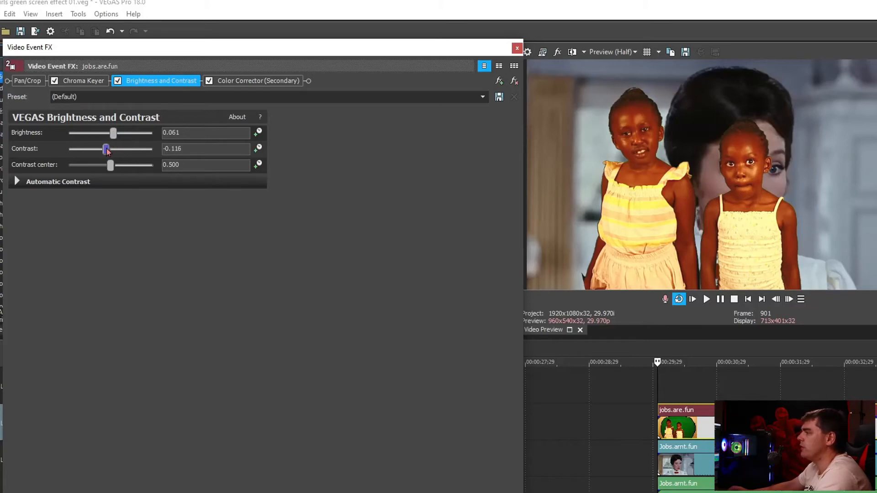
Step: In the Color Corrector (Secondary), set saturation to about 0.88, gamma 1.14, gain 0.97 and offset 5.18
{"action": "left_click", "coordinate": [256, 82]}
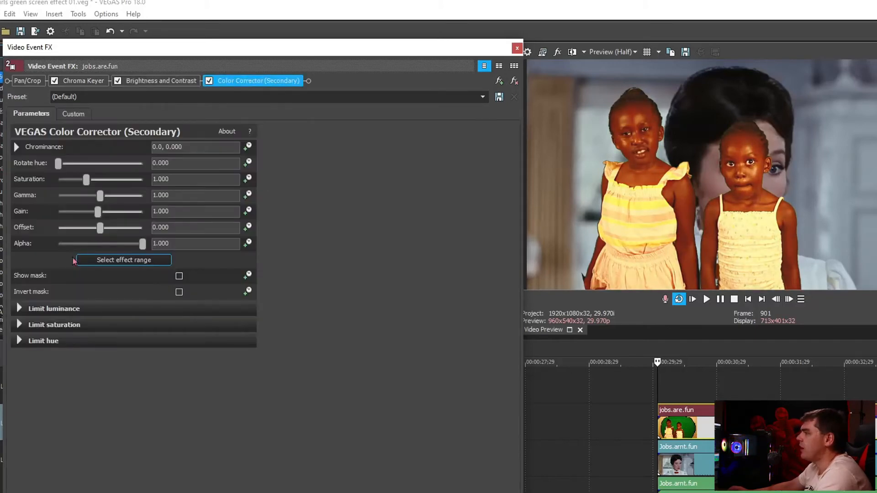
{"action": "left_click", "coordinate": [161, 81]}
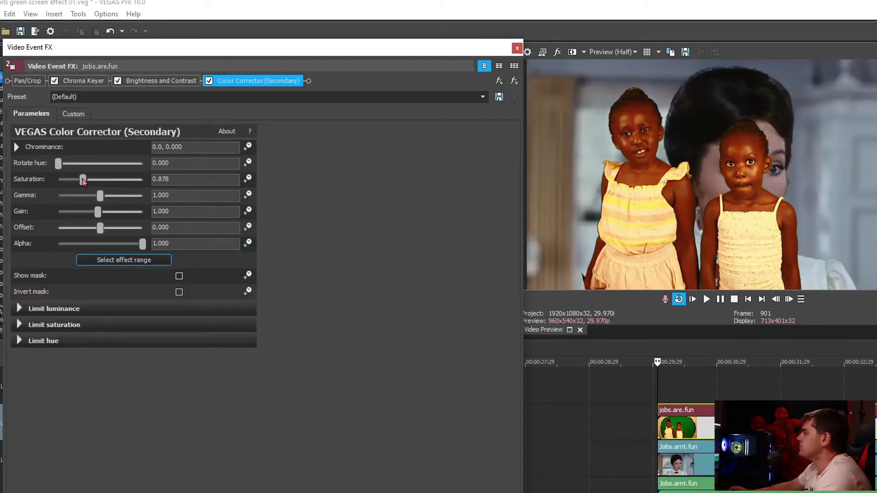
{"action": "left_click_drag", "start_coordinate": [97, 211], "coordinate": [101, 228]}
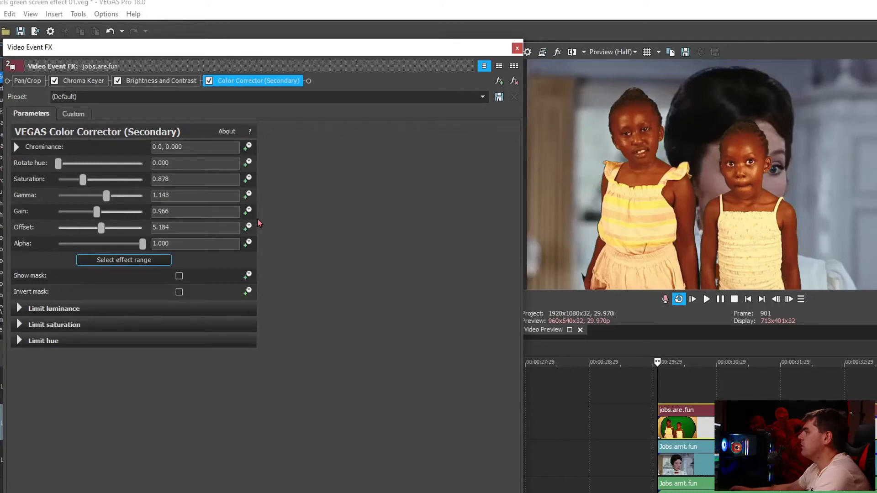
Step: Compare the girls' look with and without colour correction by repeatedly disabling and re-enabling the Color Corrector (Secondary)
{"action": "left_click", "coordinate": [209, 81]}
{"action": "left_click", "coordinate": [208, 82]}
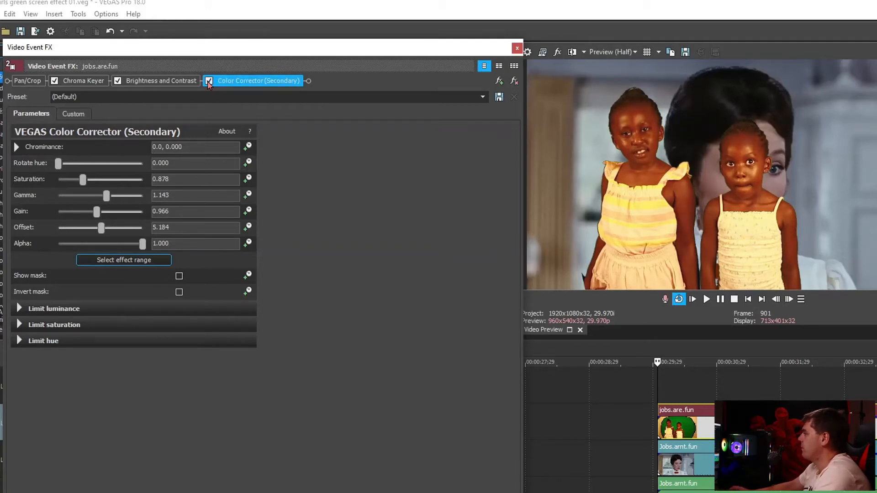
{"action": "left_click", "coordinate": [209, 81]}
{"action": "left_click", "coordinate": [209, 81]}
{"action": "left_click", "coordinate": [209, 81]}
{"action": "left_click", "coordinate": [208, 81]}
{"action": "left_click", "coordinate": [208, 82]}
{"action": "left_click", "coordinate": [209, 81]}
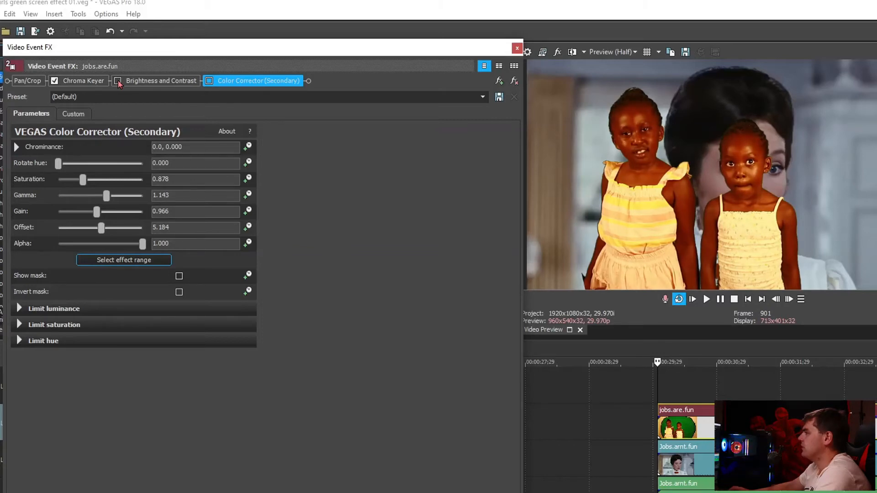
{"action": "left_click", "coordinate": [209, 81]}
{"action": "left_click", "coordinate": [209, 81]}
{"action": "left_click", "coordinate": [209, 81]}
{"action": "left_click", "coordinate": [209, 81]}
{"action": "left_click", "coordinate": [209, 81]}
{"action": "left_click", "coordinate": [209, 82]}
{"action": "left_click", "coordinate": [209, 82]}
{"action": "left_click", "coordinate": [209, 82]}
{"action": "left_click", "coordinate": [209, 82]}
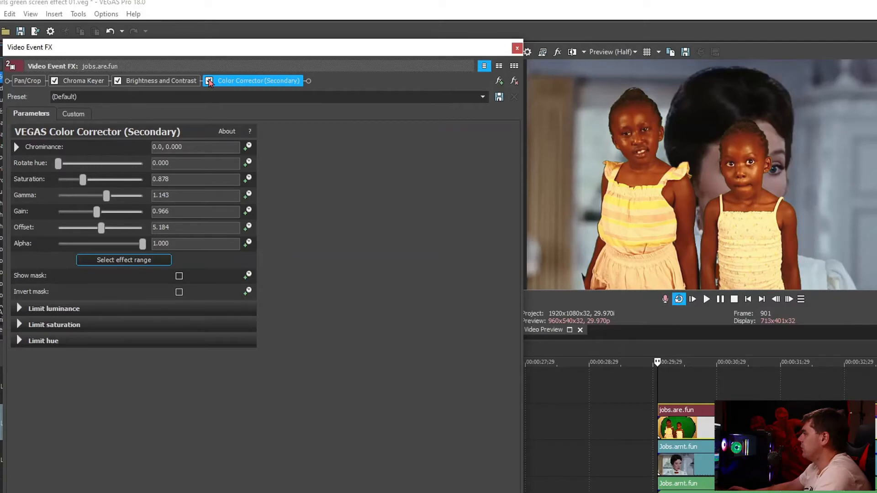
{"action": "left_click", "coordinate": [210, 81]}
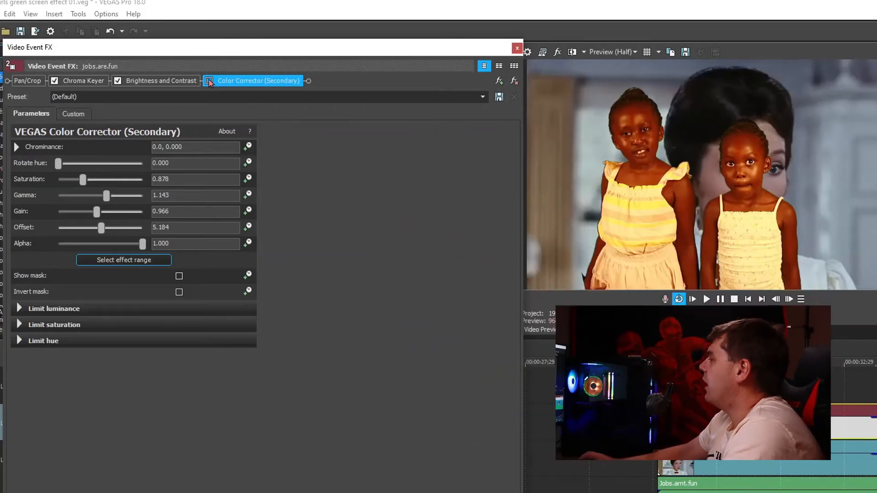
{"action": "left_click", "coordinate": [208, 81]}
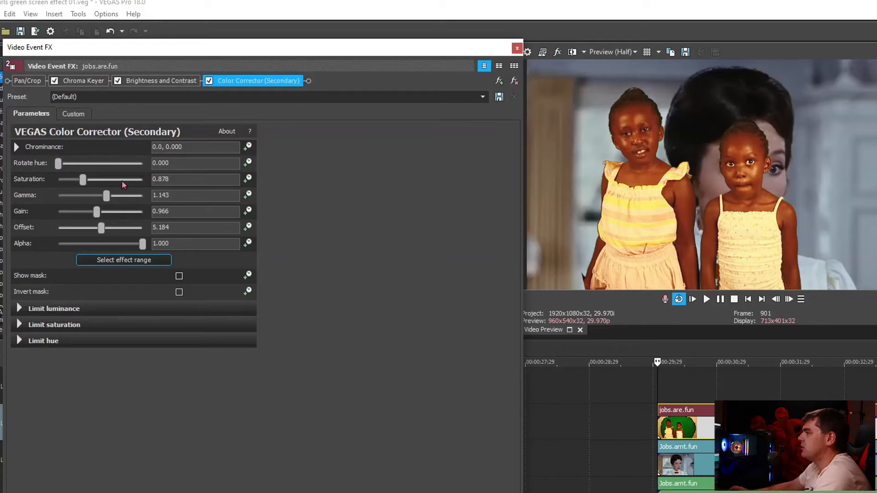
Step: Reduce the Color Corrector's gamma to about 1.01 and close the Video Event FX window
{"action": "left_click_drag", "start_coordinate": [106, 196], "coordinate": [103, 198]}
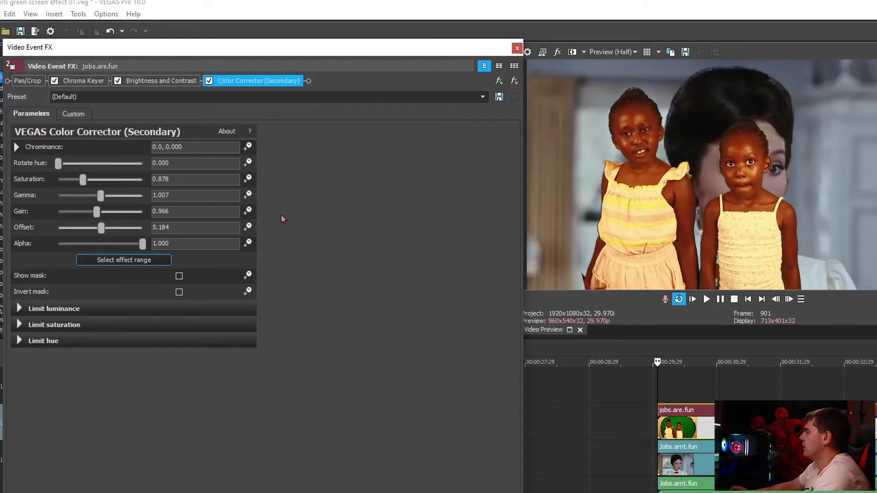
{"action": "left_click", "coordinate": [518, 48]}
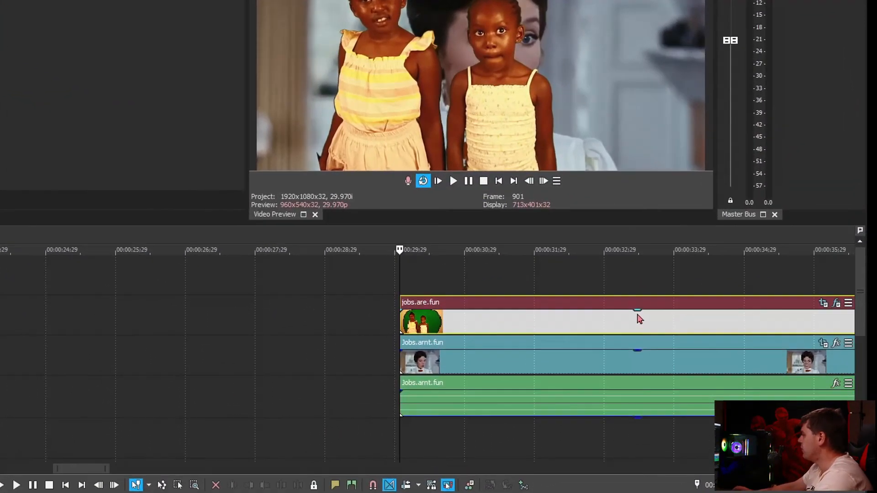
Step: Hide the jobs.are.fun clip by lowering its opacity fully and play the film clip up to the shot of the two children
{"action": "left_click_drag", "start_coordinate": [637, 311], "coordinate": [635, 345]}
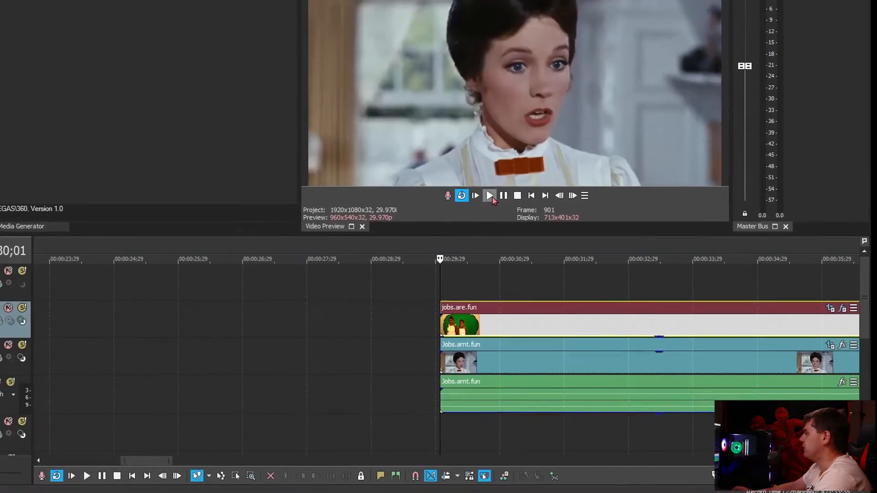
{"action": "left_click", "coordinate": [490, 196]}
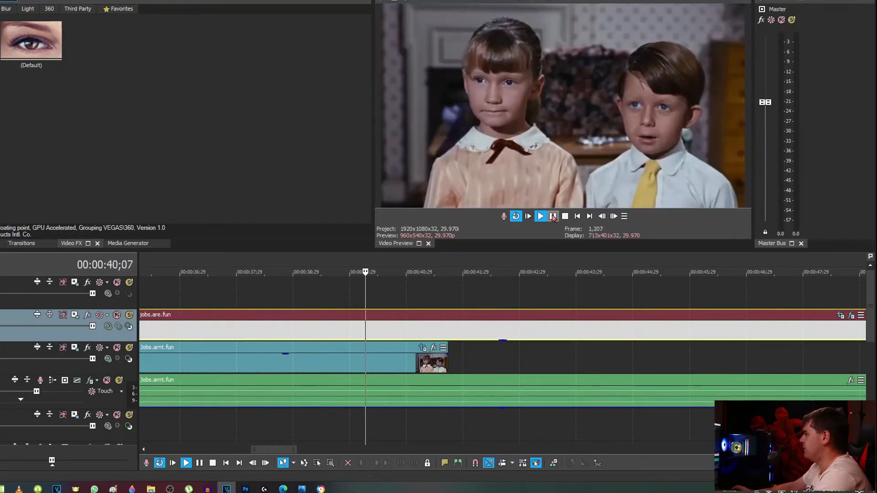
{"action": "left_click", "coordinate": [553, 216]}
Step: Move the jobs.are.fun clip to start at 00:00:40;14 in the children's shot and restore its full opacity
{"action": "scroll", "coordinate": [518, 381], "scroll_direction": "down", "scroll_amount": 5}
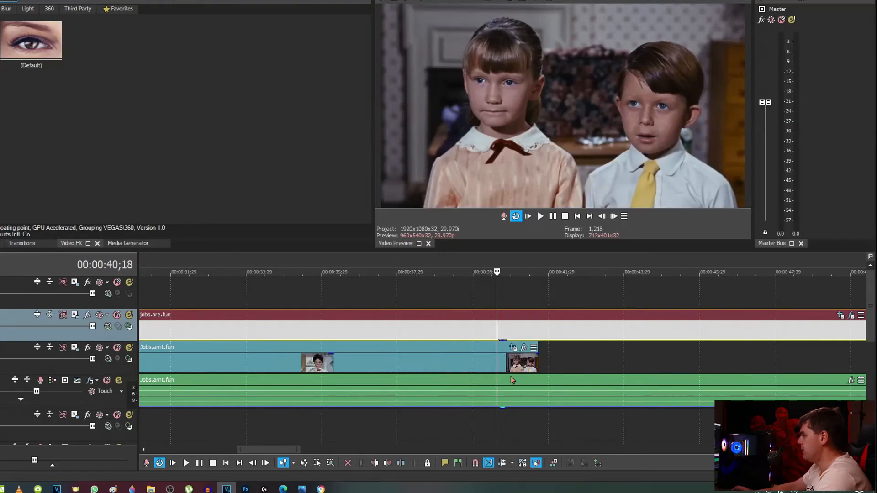
{"action": "left_click_drag", "start_coordinate": [357, 316], "coordinate": [517, 318]}
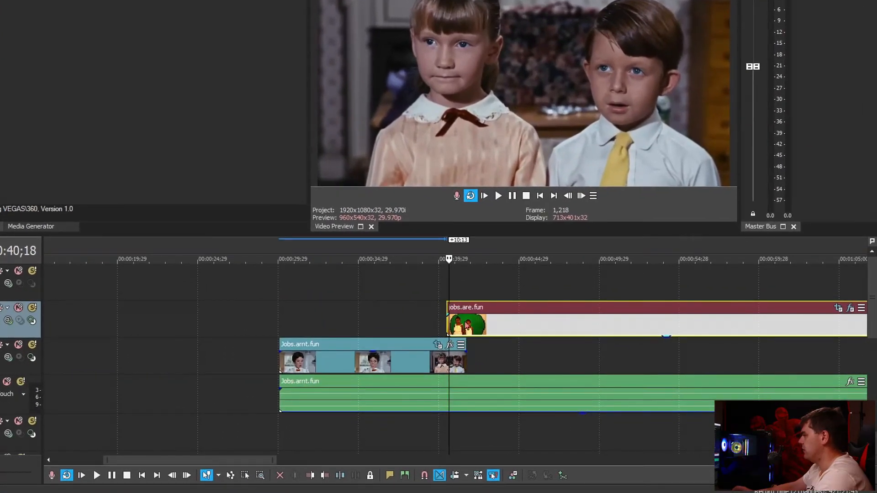
{"action": "left_click", "coordinate": [446, 312]}
{"action": "scroll", "coordinate": [476, 357], "scroll_direction": "up", "scroll_amount": 8}
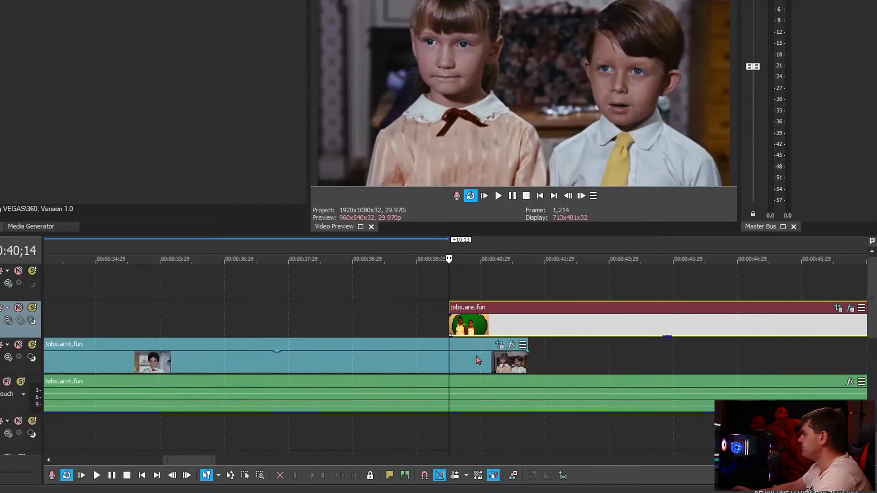
{"action": "left_click_drag", "start_coordinate": [667, 338], "coordinate": [663, 304]}
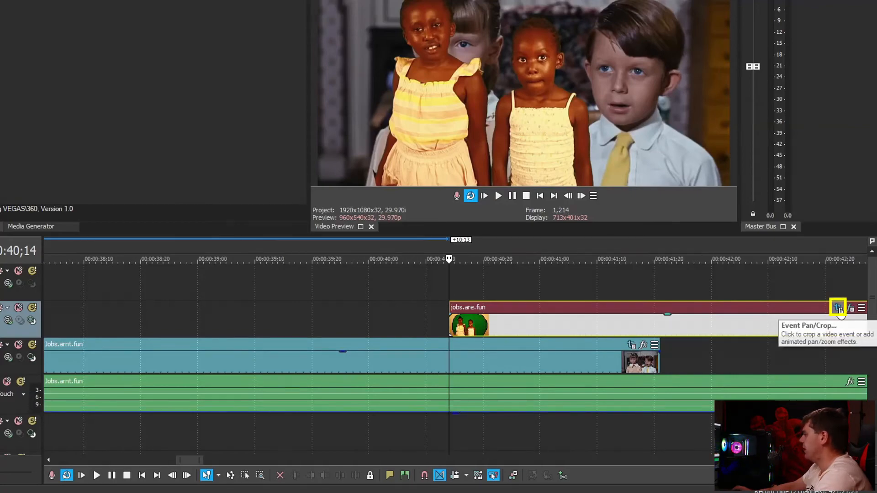
Step: In the clip's Event Pan/Crop position settings, shrink the crop frame to about 1,108 × 623, centred near 725, 492
{"action": "left_click", "coordinate": [839, 310]}
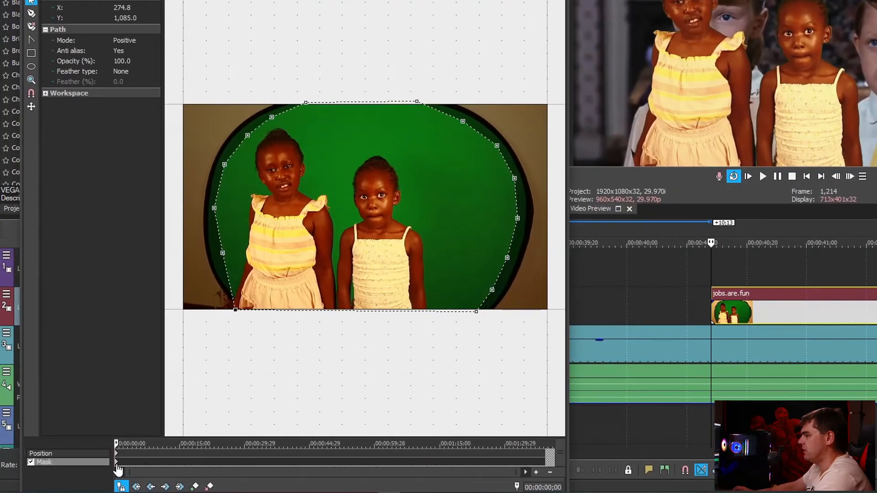
{"action": "left_click", "coordinate": [183, 438]}
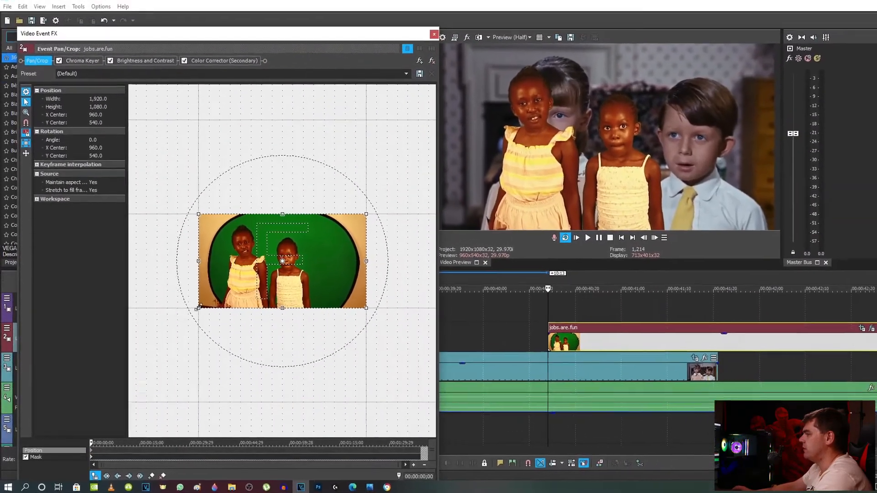
{"action": "left_click_drag", "start_coordinate": [197, 309], "coordinate": [227, 292]}
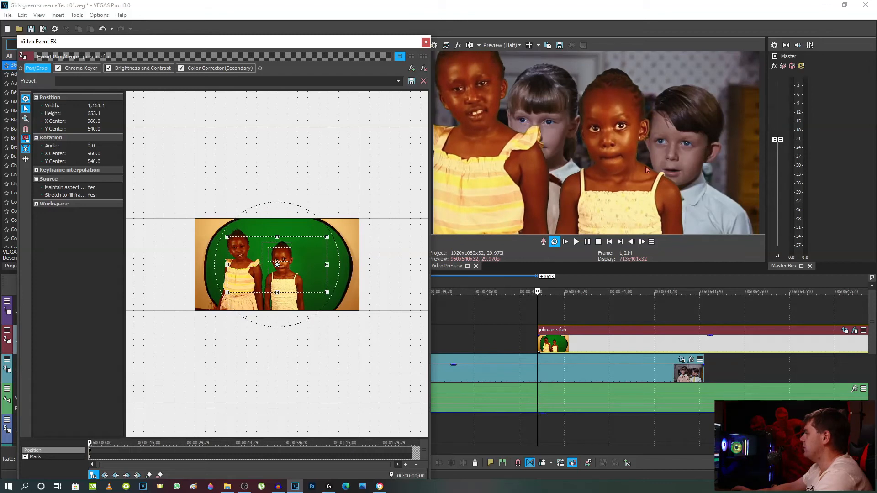
{"action": "left_click_drag", "start_coordinate": [314, 266], "coordinate": [294, 263]}
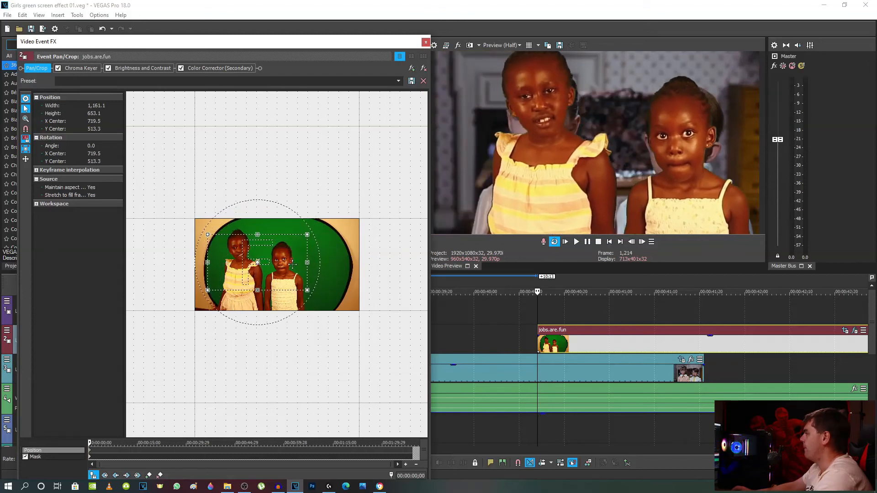
{"action": "left_click_drag", "start_coordinate": [208, 289], "coordinate": [210, 287]}
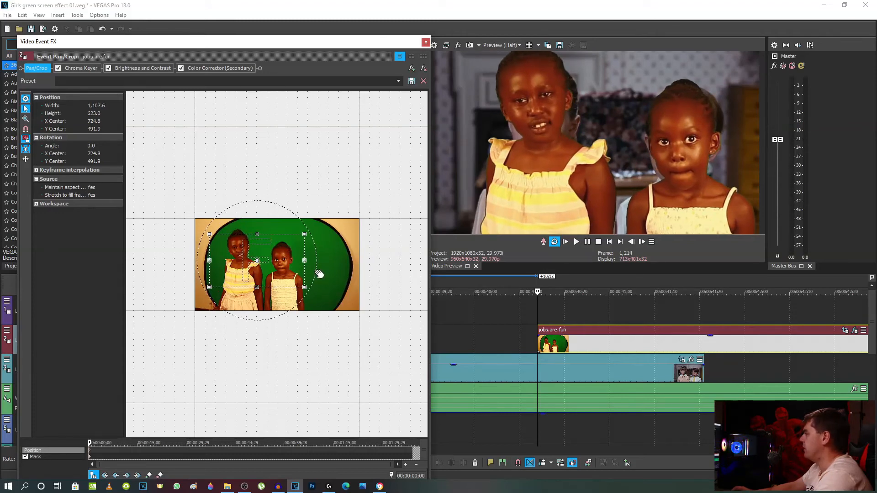
Step: Rotate the crop frame to about -3.1 degrees and shrink it to about 1,068 × 601, centred near 725, 508
{"action": "left_click_drag", "start_coordinate": [318, 274], "coordinate": [315, 263]}
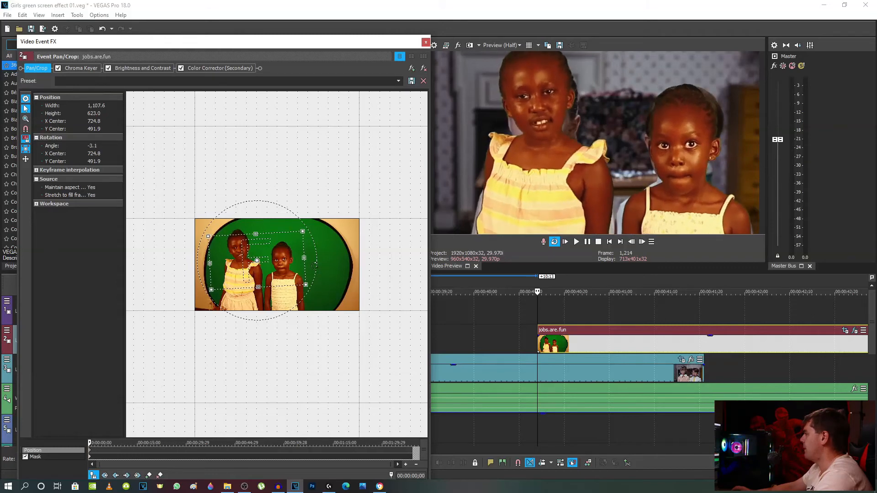
{"action": "left_click_drag", "start_coordinate": [211, 290], "coordinate": [212, 288]}
{"action": "left_click_drag", "start_coordinate": [264, 266], "coordinate": [265, 267]}
Step: Fine-tune the crop frame's position over the girls so its centre is at about 741, 505
{"action": "scroll", "coordinate": [270, 269], "scroll_direction": "up", "scroll_amount": 12}
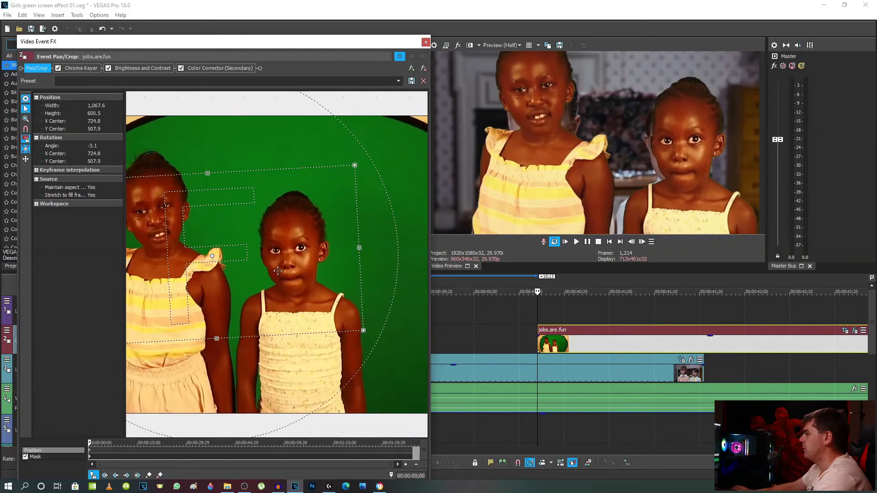
{"action": "scroll", "coordinate": [275, 265], "scroll_direction": "up", "scroll_amount": 5}
{"action": "left_click_drag", "start_coordinate": [273, 262], "coordinate": [293, 256]}
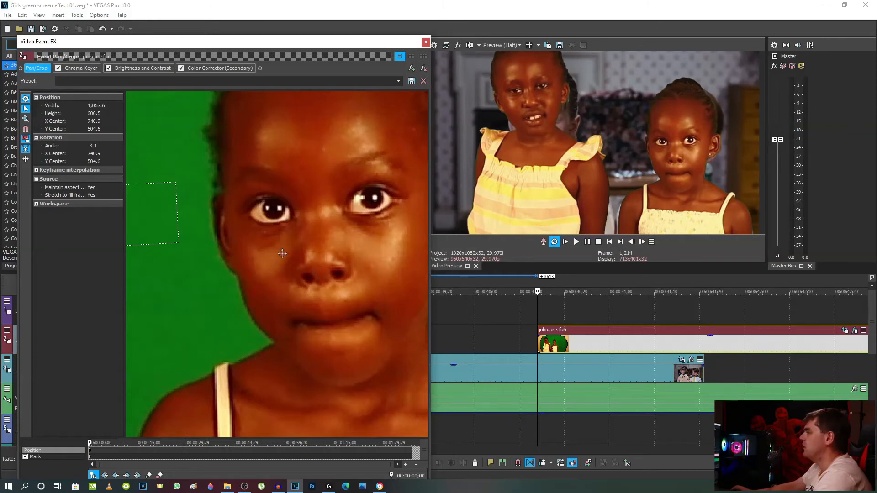
{"action": "scroll", "coordinate": [315, 246], "scroll_direction": "down", "scroll_amount": 1}
{"action": "scroll", "coordinate": [315, 246], "scroll_direction": "down", "scroll_amount": 2}
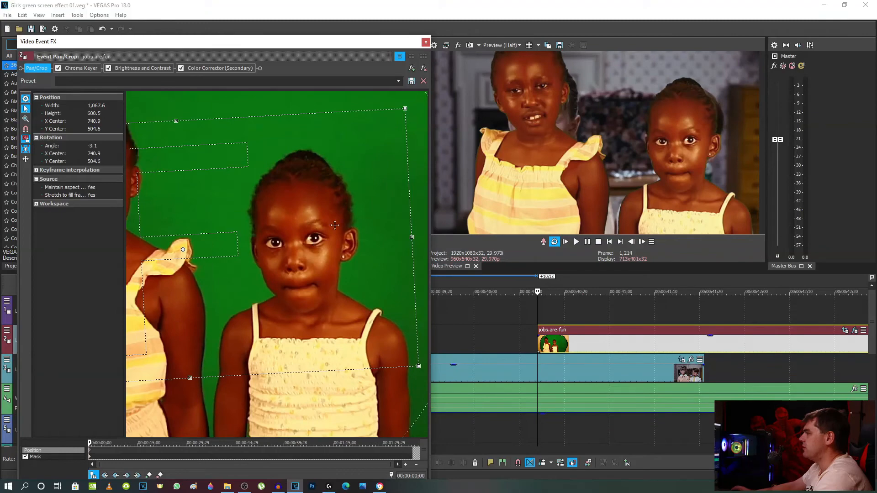
Step: In the Event Pan/Crop mask, draw a closed path with the Anchor Creation Tool loosely around the smaller girl's head, down to her chin
{"action": "scroll", "coordinate": [318, 239], "scroll_direction": "up", "scroll_amount": 2}
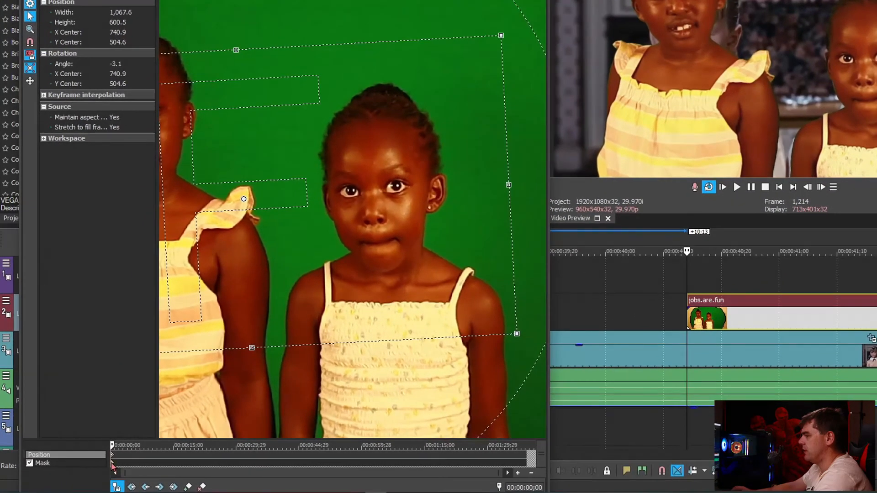
{"action": "left_click", "coordinate": [112, 463]}
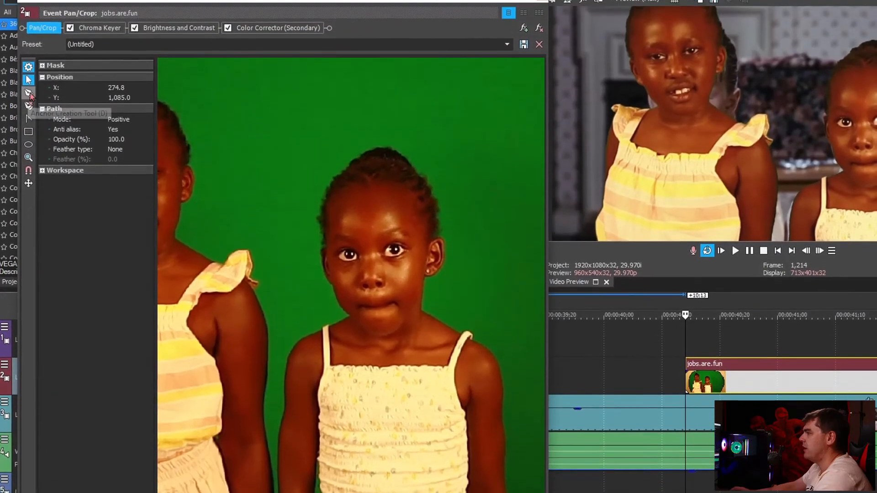
{"action": "left_click", "coordinate": [28, 94]}
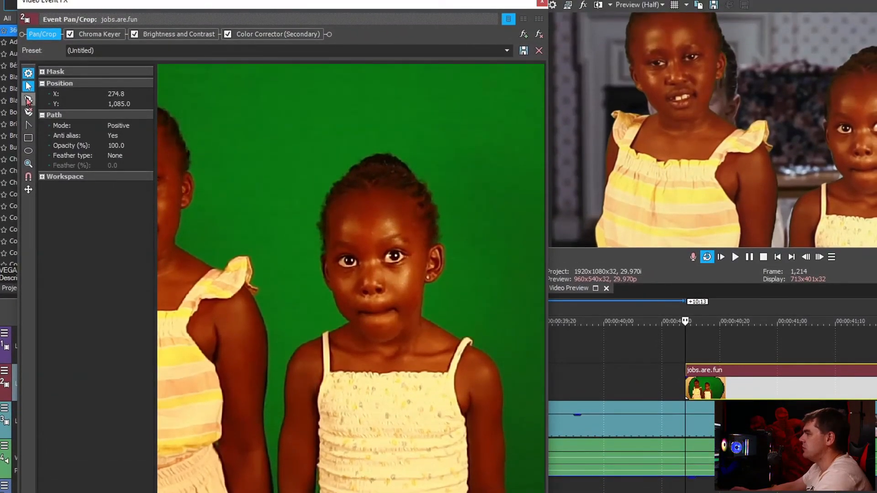
{"action": "left_click", "coordinate": [255, 162]}
{"action": "left_click", "coordinate": [242, 191]}
{"action": "left_click", "coordinate": [233, 234]}
{"action": "left_click", "coordinate": [242, 276]}
{"action": "left_click", "coordinate": [260, 292]}
{"action": "left_click", "coordinate": [275, 304]}
{"action": "left_click", "coordinate": [289, 311]}
{"action": "left_click", "coordinate": [366, 223]}
{"action": "left_click", "coordinate": [357, 177]}
{"action": "left_click", "coordinate": [339, 155]}
{"action": "left_click", "coordinate": [306, 143]}
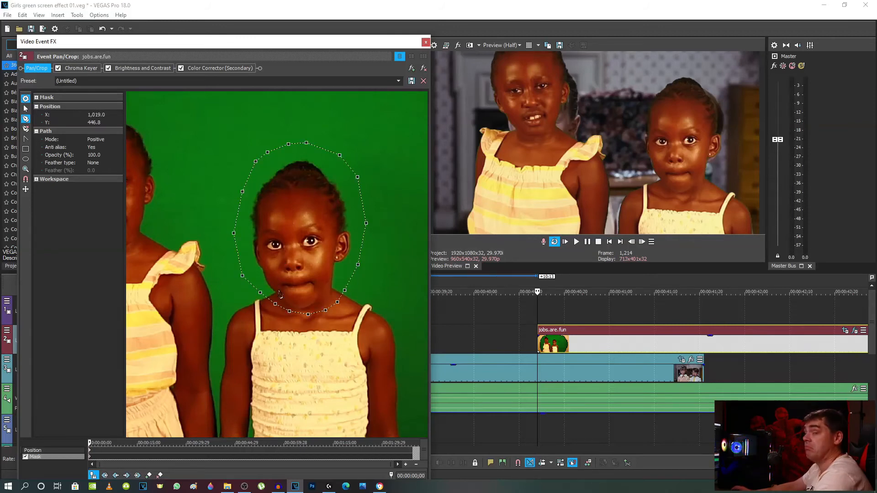
Step: Try Negative mode on the large outer mask path around both girls and switch it back to Positive
{"action": "scroll", "coordinate": [364, 248], "scroll_direction": "down", "scroll_amount": 1}
{"action": "scroll", "coordinate": [364, 249], "scroll_direction": "down", "scroll_amount": 2}
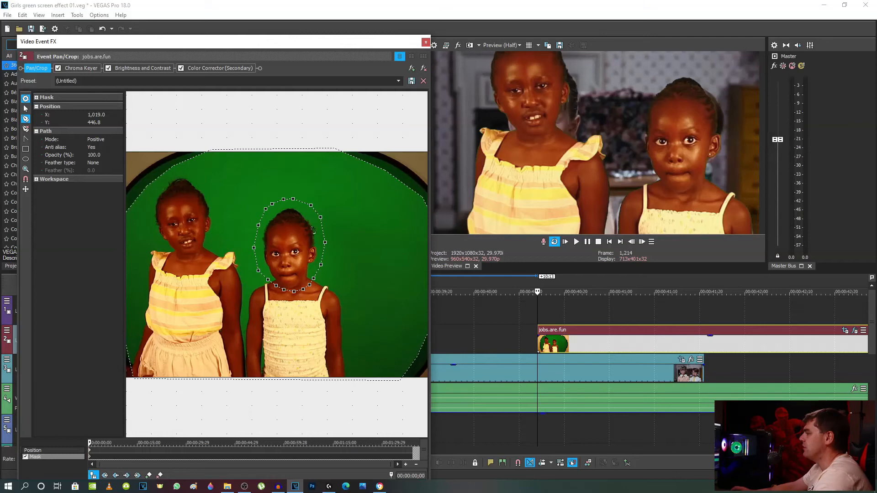
{"action": "left_click", "coordinate": [26, 108]}
{"action": "left_click", "coordinate": [167, 175]}
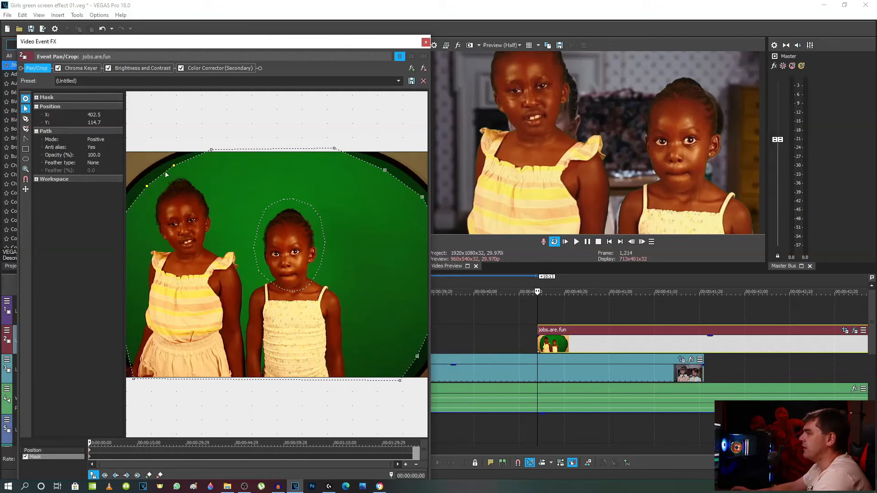
{"action": "left_click", "coordinate": [111, 142]}
{"action": "left_click", "coordinate": [113, 153]}
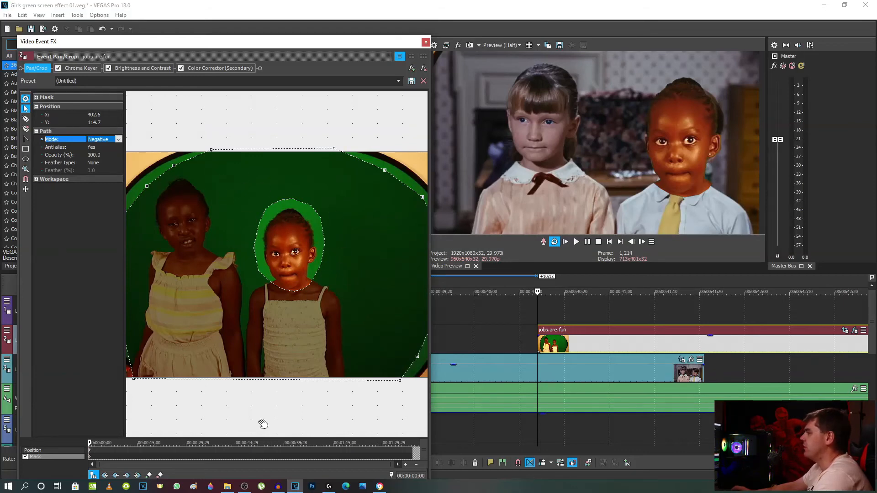
{"action": "left_click", "coordinate": [118, 139]}
{"action": "left_click", "coordinate": [114, 147]}
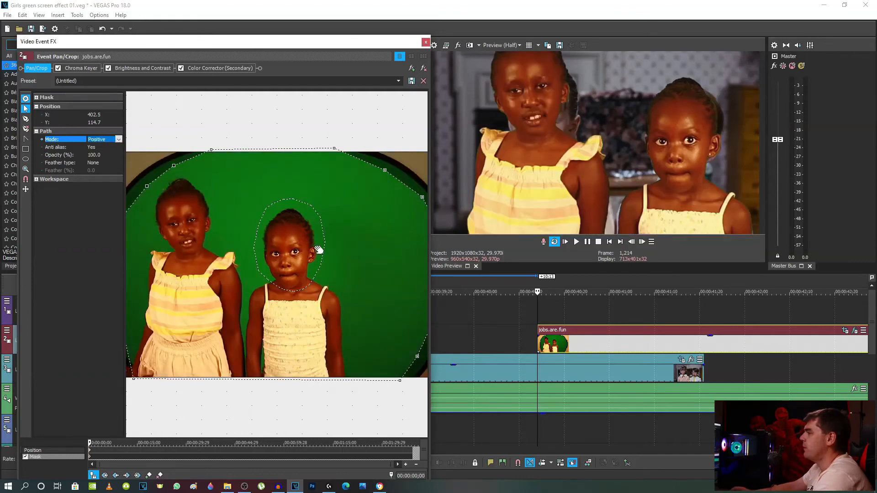
Step: Try Negative mode on the path around the smaller girl's head and switch it back to Positive
{"action": "left_click", "coordinate": [260, 225]}
{"action": "left_click", "coordinate": [102, 143]}
{"action": "left_click", "coordinate": [110, 156]}
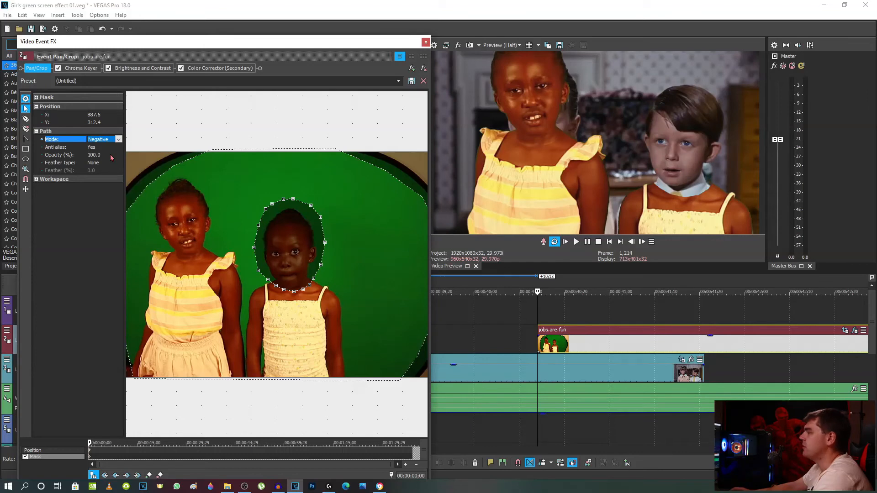
{"action": "left_click", "coordinate": [117, 140]}
{"action": "left_click", "coordinate": [98, 146]}
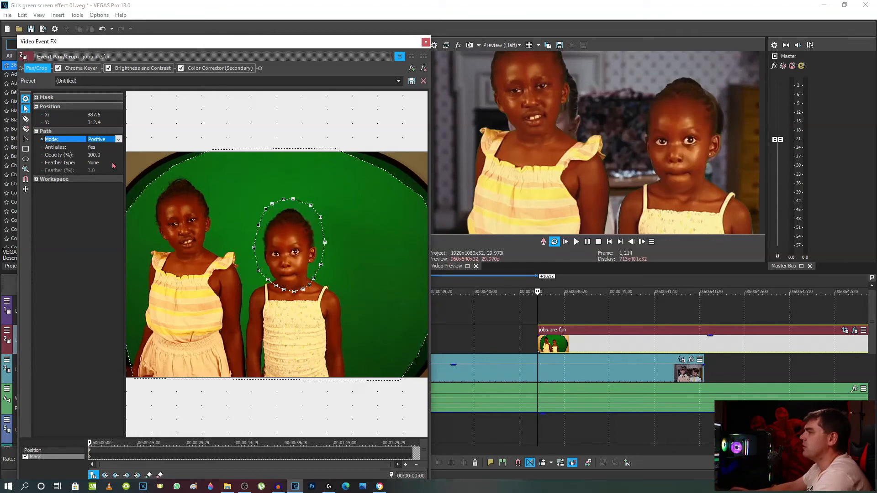
Step: Set the large outer mask path's mode to Negative so only the smaller girl's head is kept
{"action": "left_click", "coordinate": [155, 182]}
{"action": "left_click", "coordinate": [106, 139]}
{"action": "left_click", "coordinate": [109, 151]}
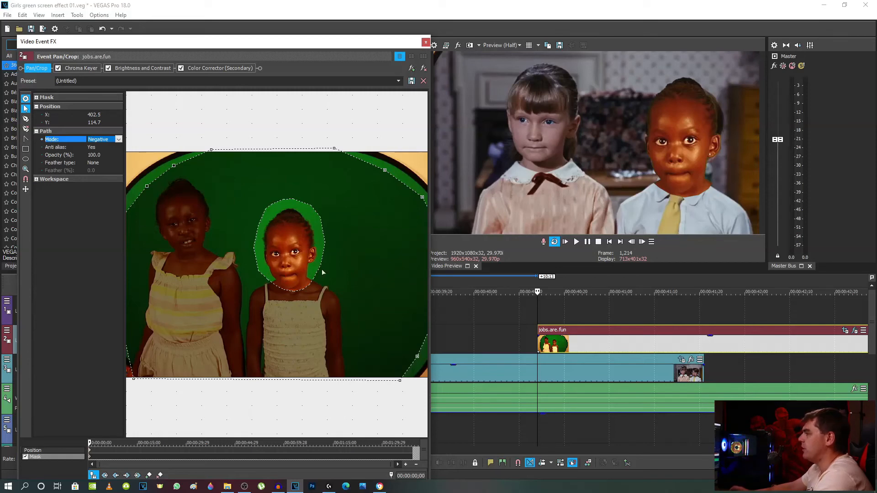
Step: Reshape the head mask below the chin and along the ear-side jaw by moving its anchors inward to exclude the neck
{"action": "scroll", "coordinate": [323, 272], "scroll_direction": "up", "scroll_amount": 8}
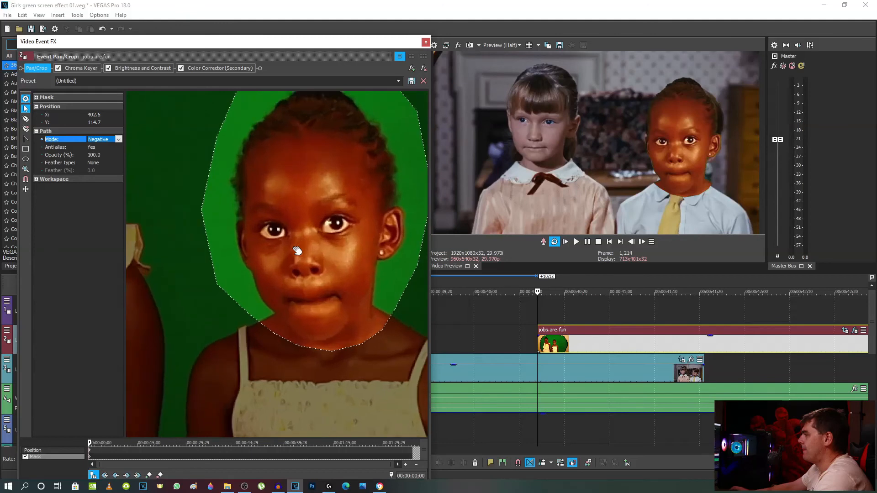
{"action": "scroll", "coordinate": [296, 250], "scroll_direction": "up", "scroll_amount": 2}
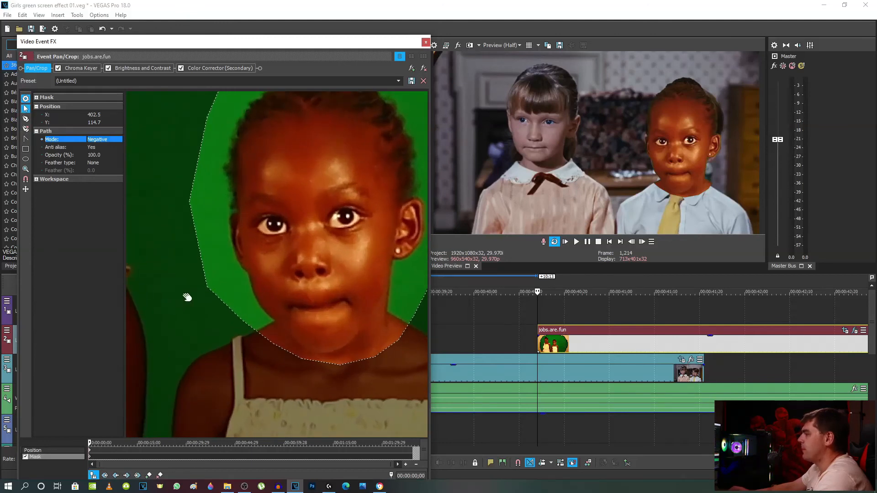
{"action": "left_click", "coordinate": [208, 287]}
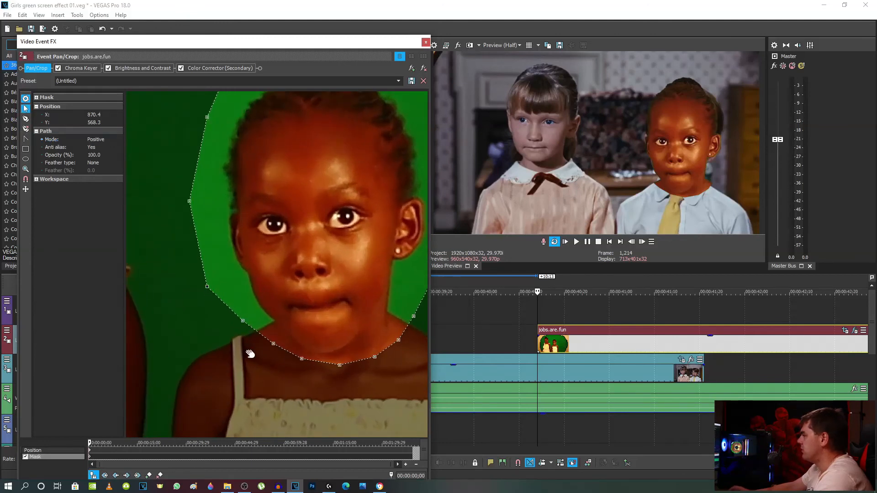
{"action": "left_click_drag", "start_coordinate": [339, 366], "coordinate": [321, 352]}
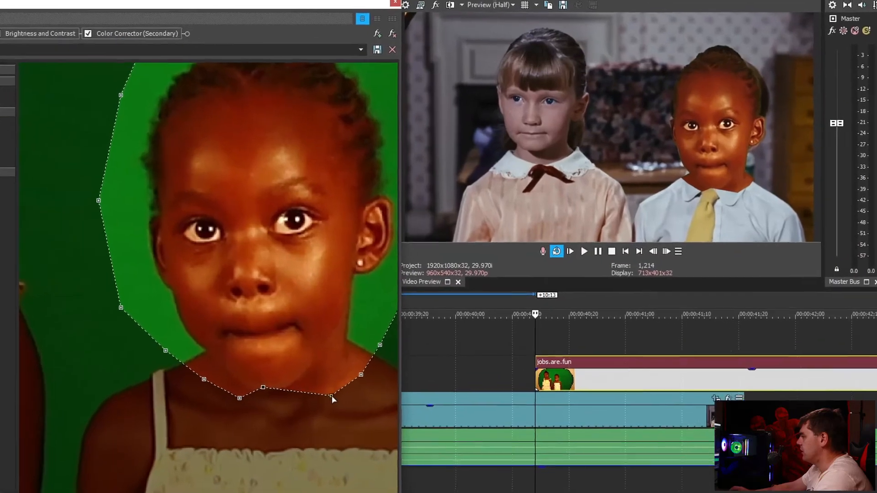
{"action": "left_click_drag", "start_coordinate": [375, 356], "coordinate": [375, 350]}
{"action": "left_click_drag", "start_coordinate": [302, 412], "coordinate": [253, 415]}
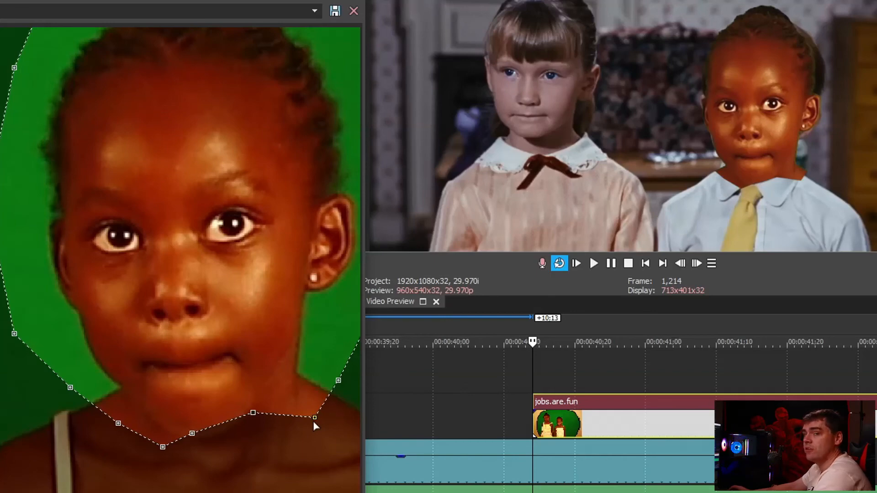
{"action": "left_click_drag", "start_coordinate": [338, 381], "coordinate": [300, 355]}
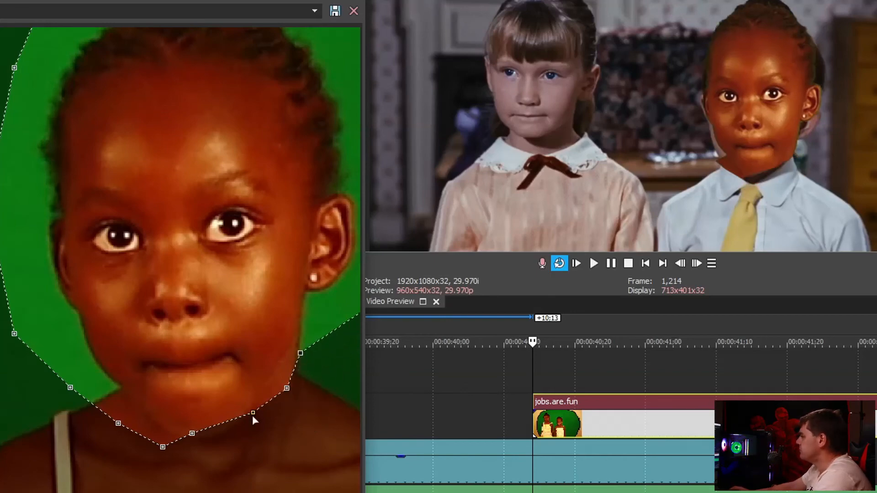
Step: Move the remaining lower mask anchors so the path follows the chin curve and the opposite jawline, away from the shoulder
{"action": "left_click_drag", "start_coordinate": [253, 415], "coordinate": [238, 439]}
{"action": "left_click_drag", "start_coordinate": [197, 457], "coordinate": [212, 451]}
{"action": "left_click_drag", "start_coordinate": [163, 448], "coordinate": [195, 458]}
{"action": "left_click_drag", "start_coordinate": [119, 424], "coordinate": [172, 453]}
{"action": "left_click_drag", "start_coordinate": [71, 389], "coordinate": [149, 436]}
{"action": "left_click_drag", "start_coordinate": [14, 334], "coordinate": [117, 388]}
Step: Refine the mask corner where the jaw meets the shoulder by nudging its lower anchor and deleting the extra anchor beside it
{"action": "left_click", "coordinate": [87, 374]}
{"action": "left_click_drag", "start_coordinate": [104, 400], "coordinate": [108, 401]}
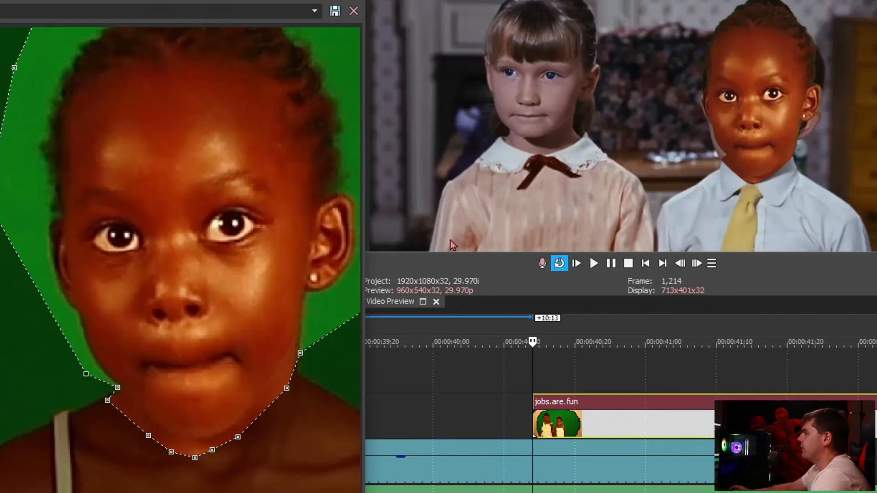
{"action": "key", "text": "Delete"}
{"action": "left_click", "coordinate": [107, 401]}
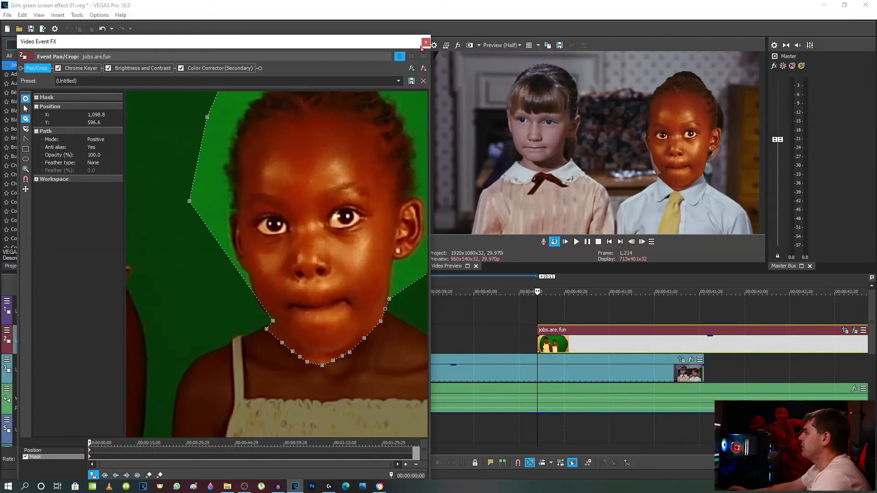
Step: Close the Video Event FX window, play back the masked clip from 00:00:40;14 and stop playback
{"action": "left_click", "coordinate": [425, 42]}
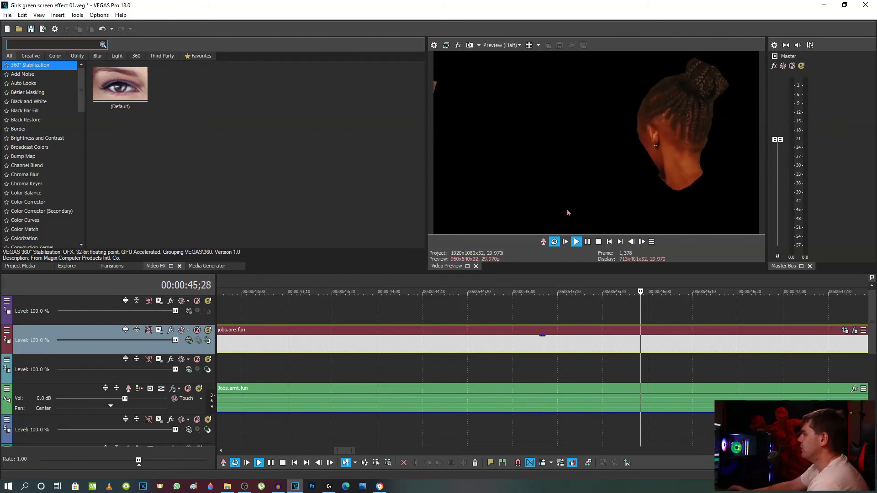
{"action": "left_click", "coordinate": [599, 245]}
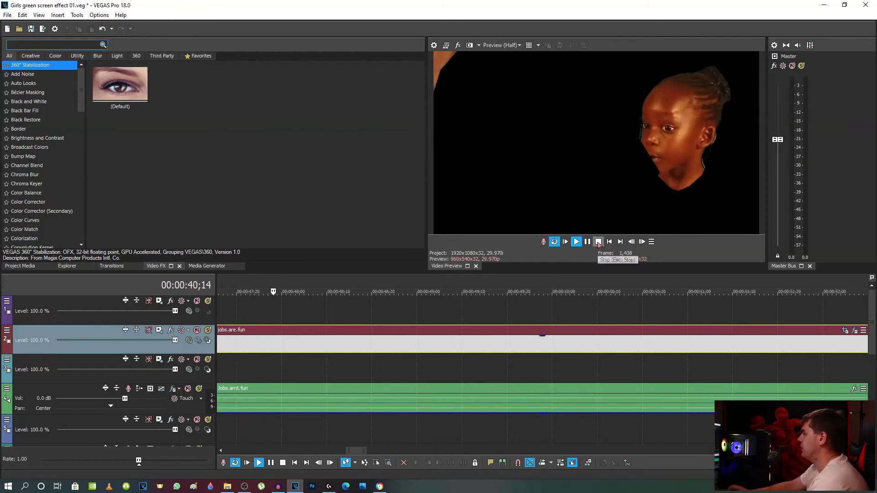